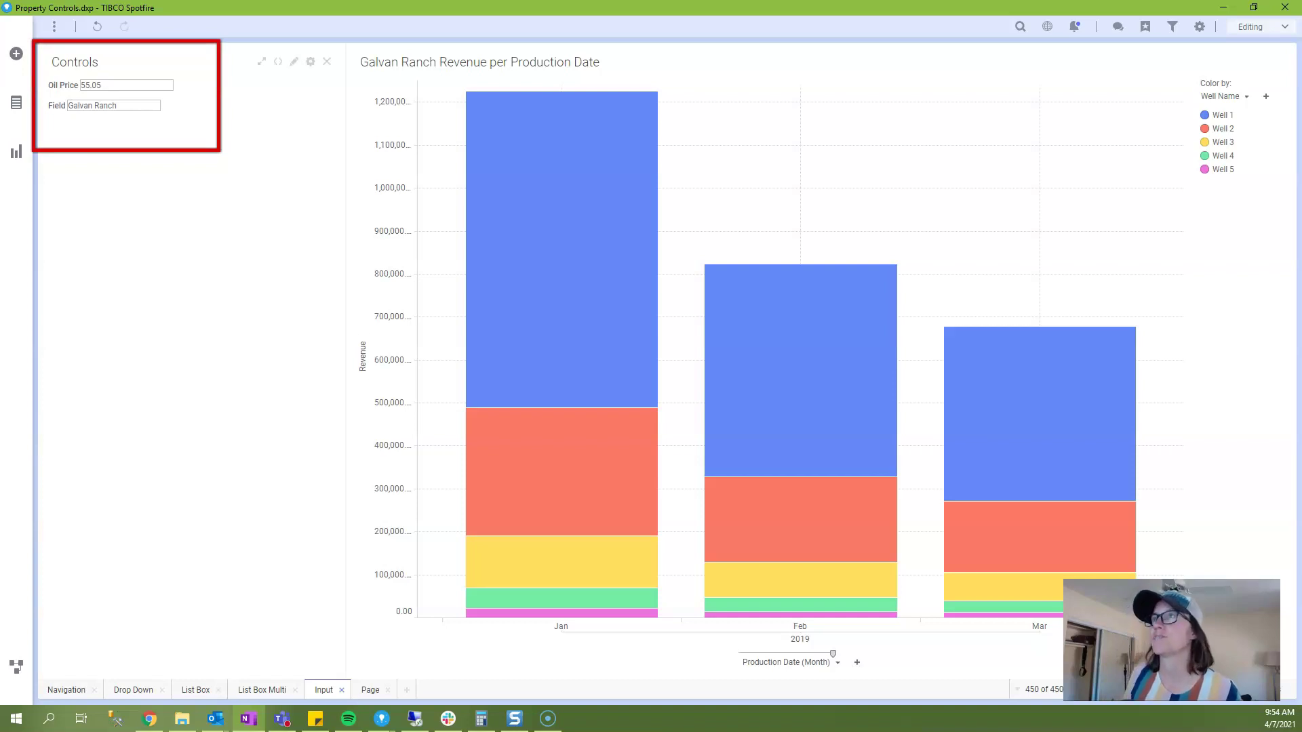
# - Set Oil Price to 35, then to 45, so the revenue bars rescale each time
pyautogui.click(101, 85)
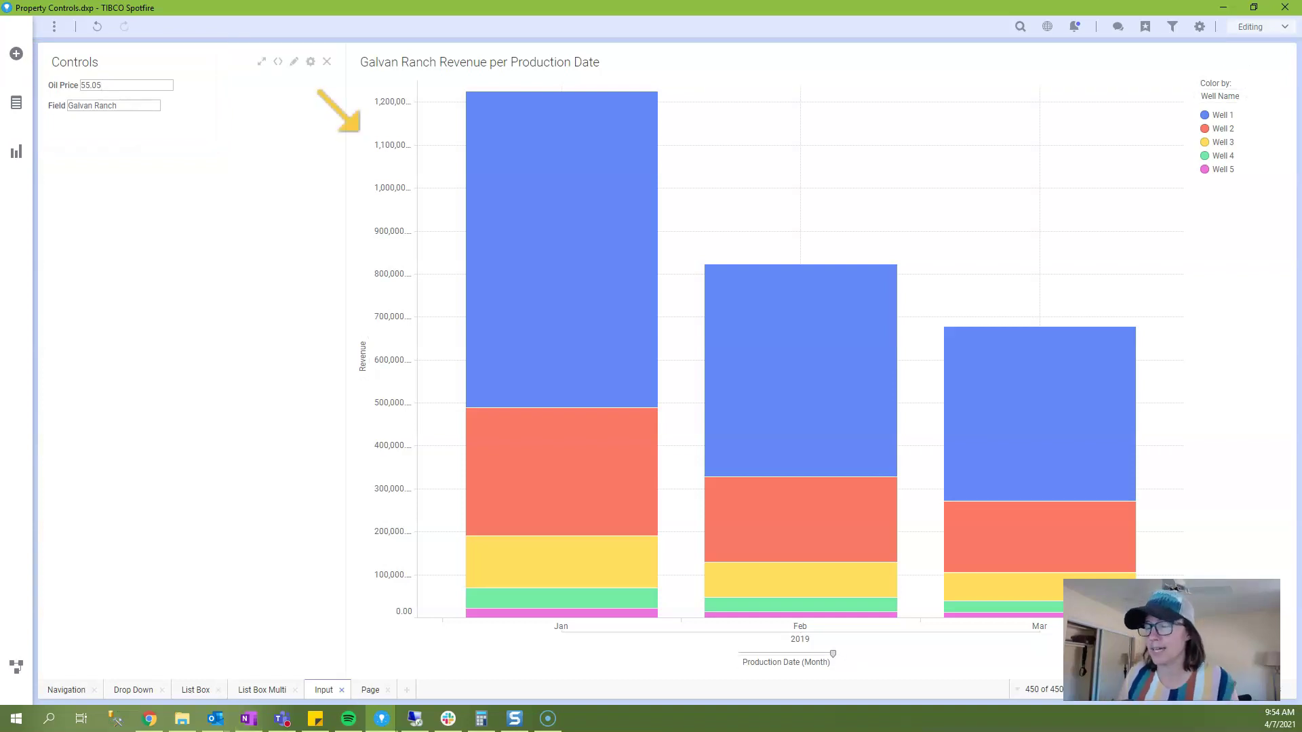
pyautogui.press('BackSpace')
pyautogui.press('BackSpace')
pyautogui.press('BackSpace')
pyautogui.press('BackSpace')
pyautogui.press('BackSpace')
pyautogui.write('35')
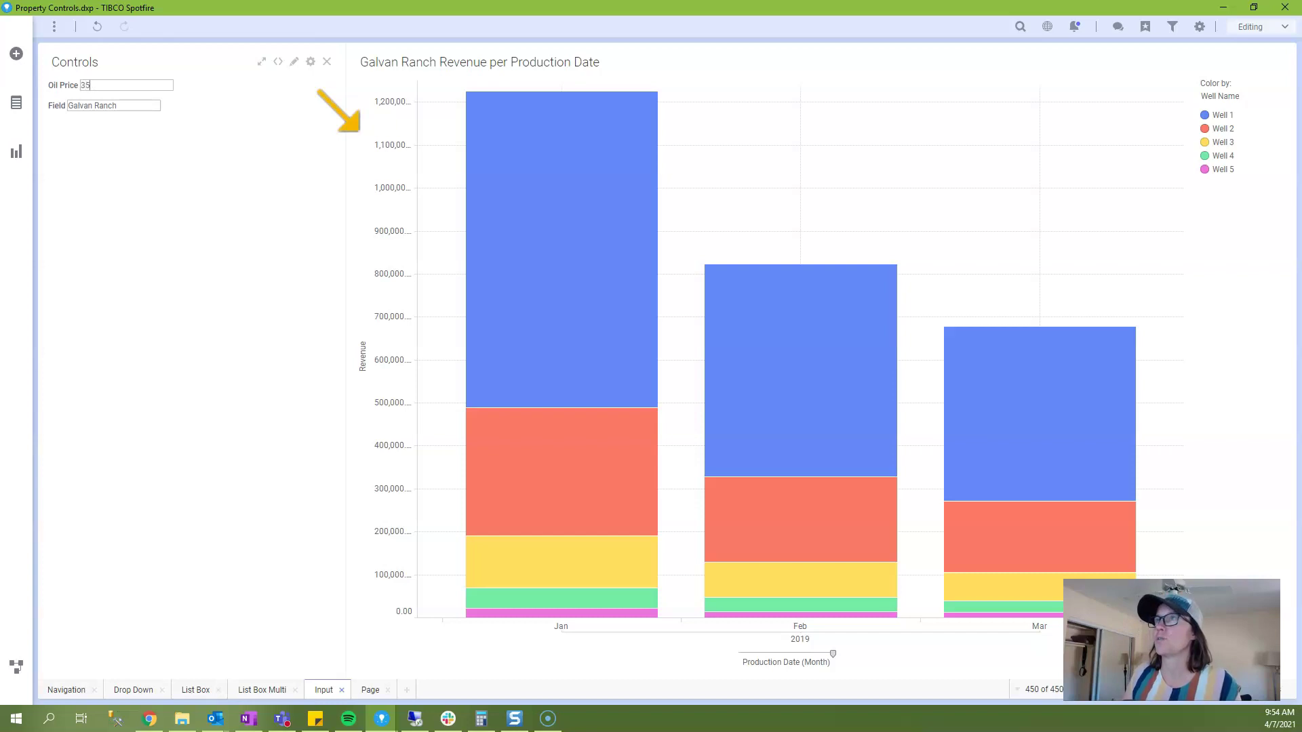
pyautogui.press('Return')
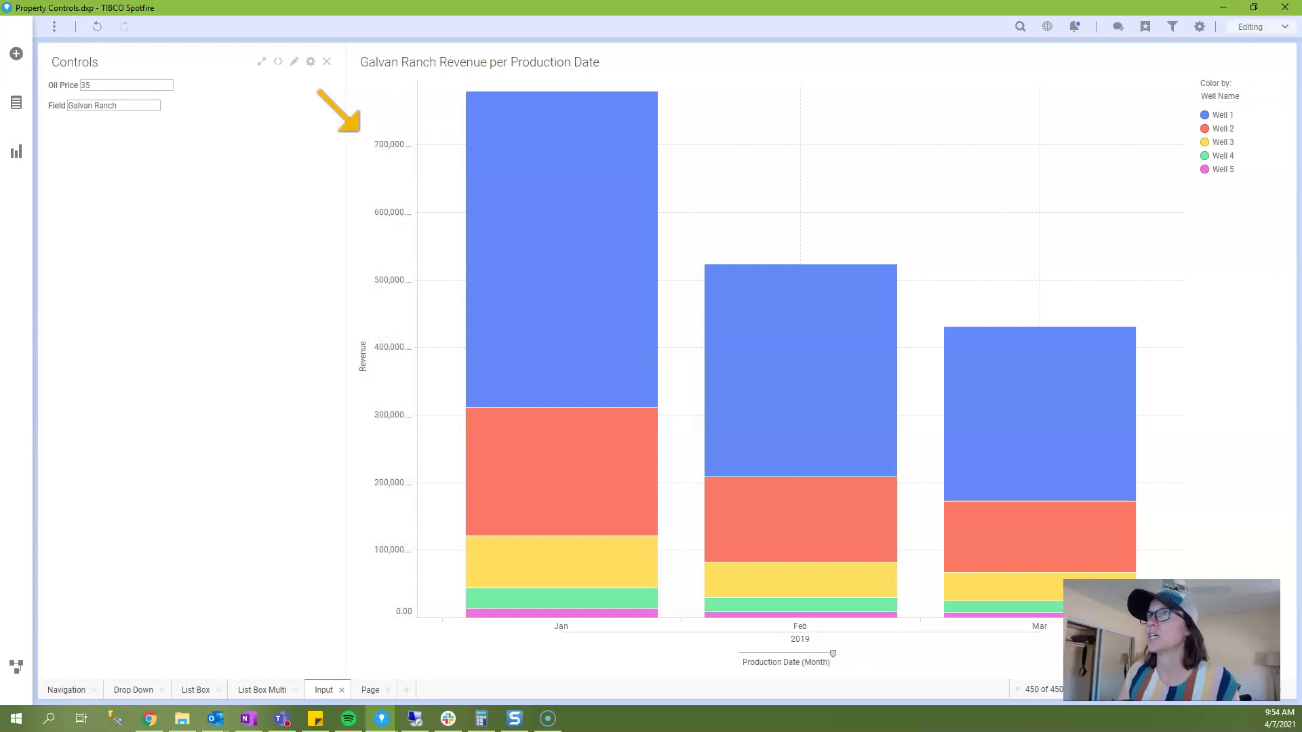
pyautogui.press('BackSpace')
pyautogui.press('BackSpace')
pyautogui.write('45')
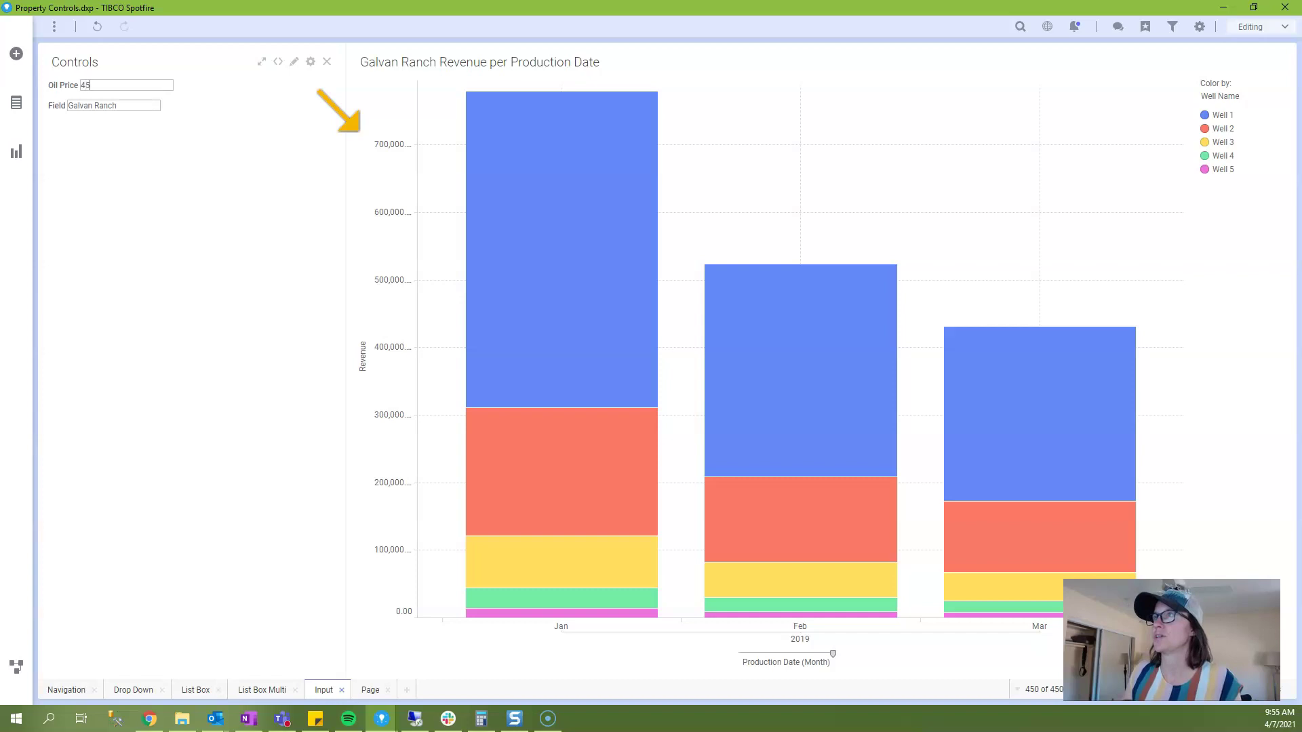
pyautogui.press('Return')
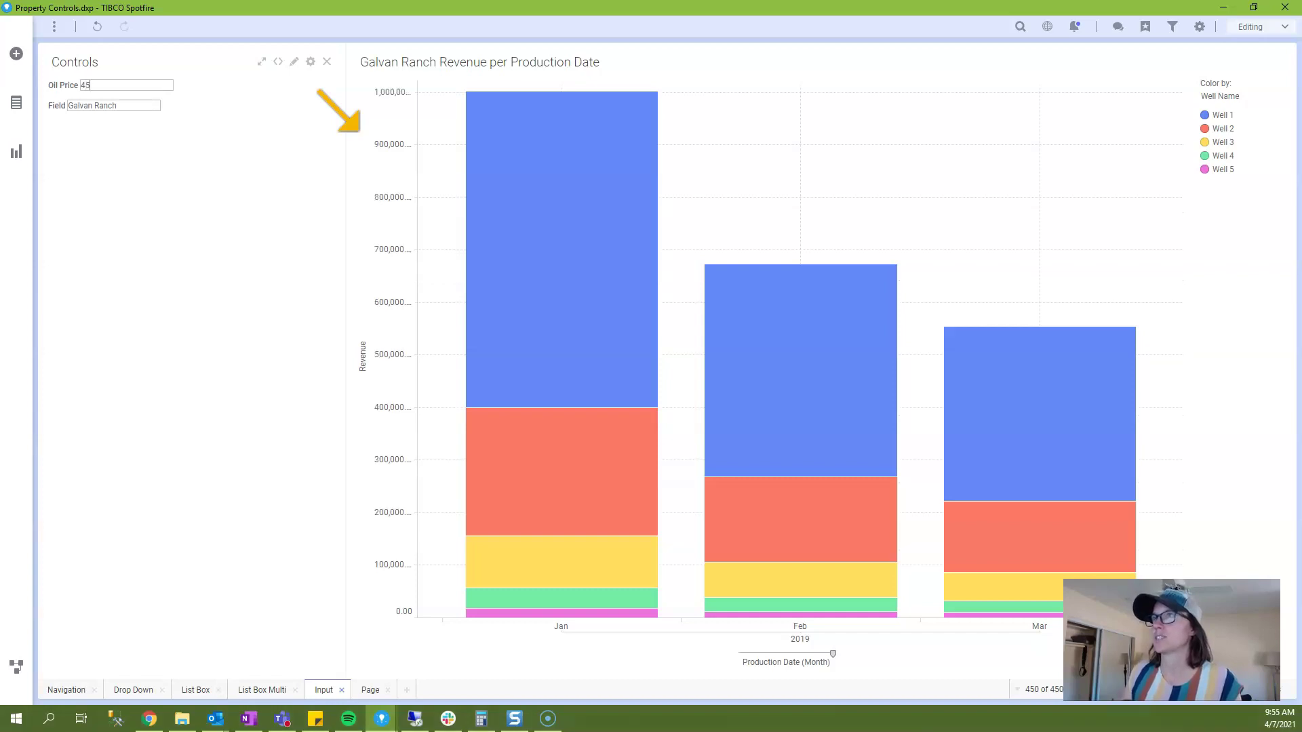
# - Raise Oil Price to 55 and finally 65, lifting January's bar to about 1,450,000
pyautogui.press('BackSpace')
pyautogui.press('BackSpace')
pyautogui.write('55')
pyautogui.press('Return')
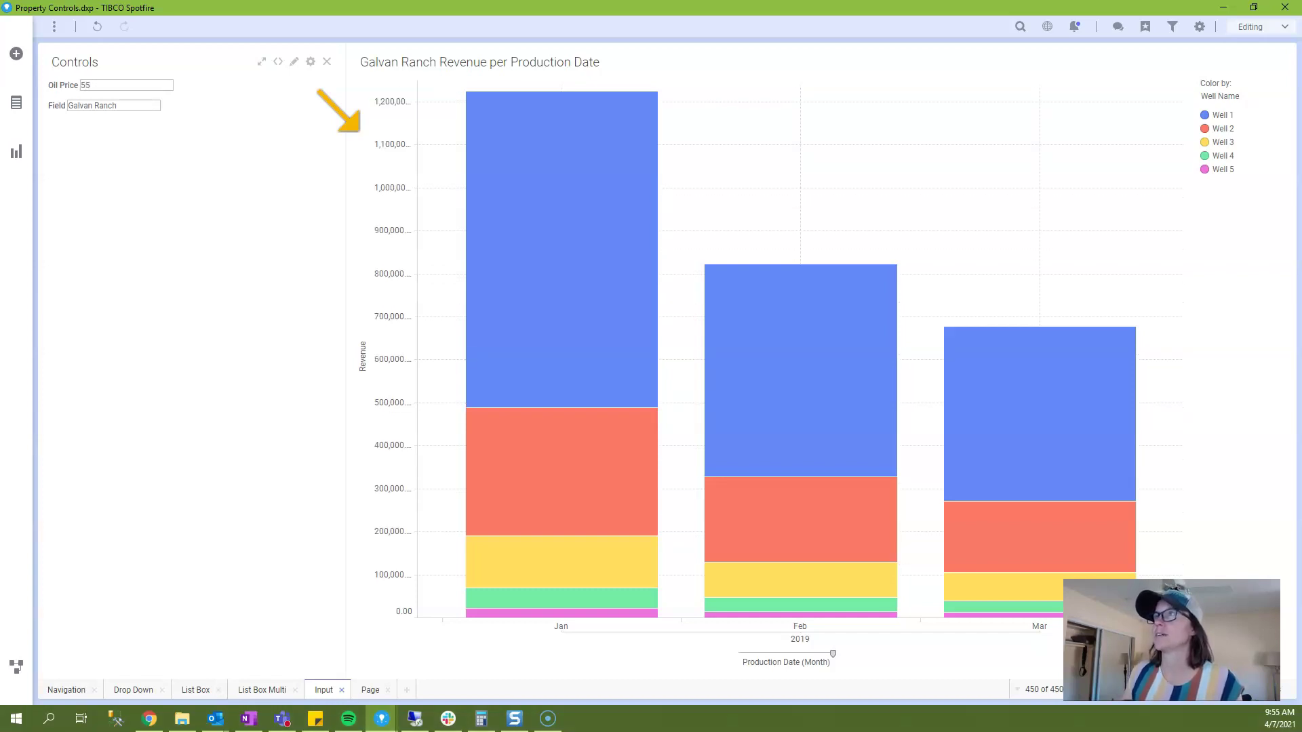
pyautogui.press('BackSpace')
pyautogui.press('BackSpace')
pyautogui.write('65')
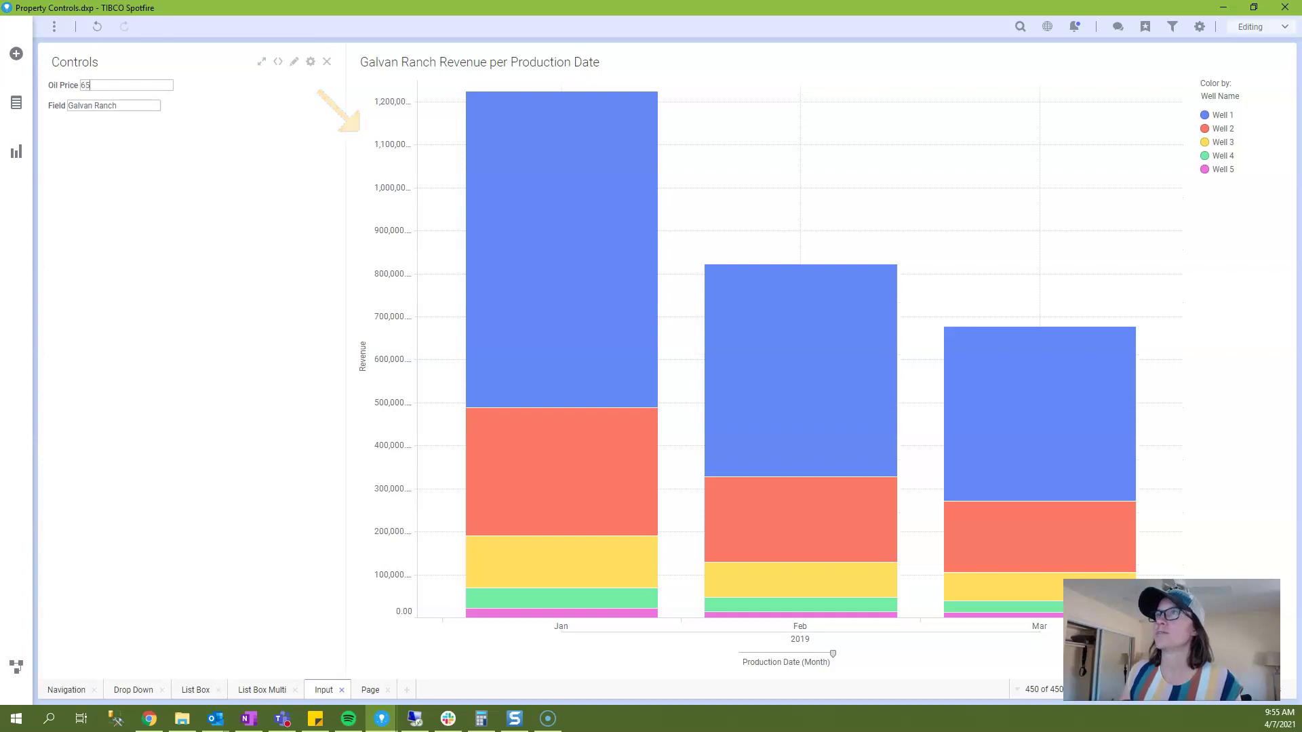
pyautogui.press('Return')
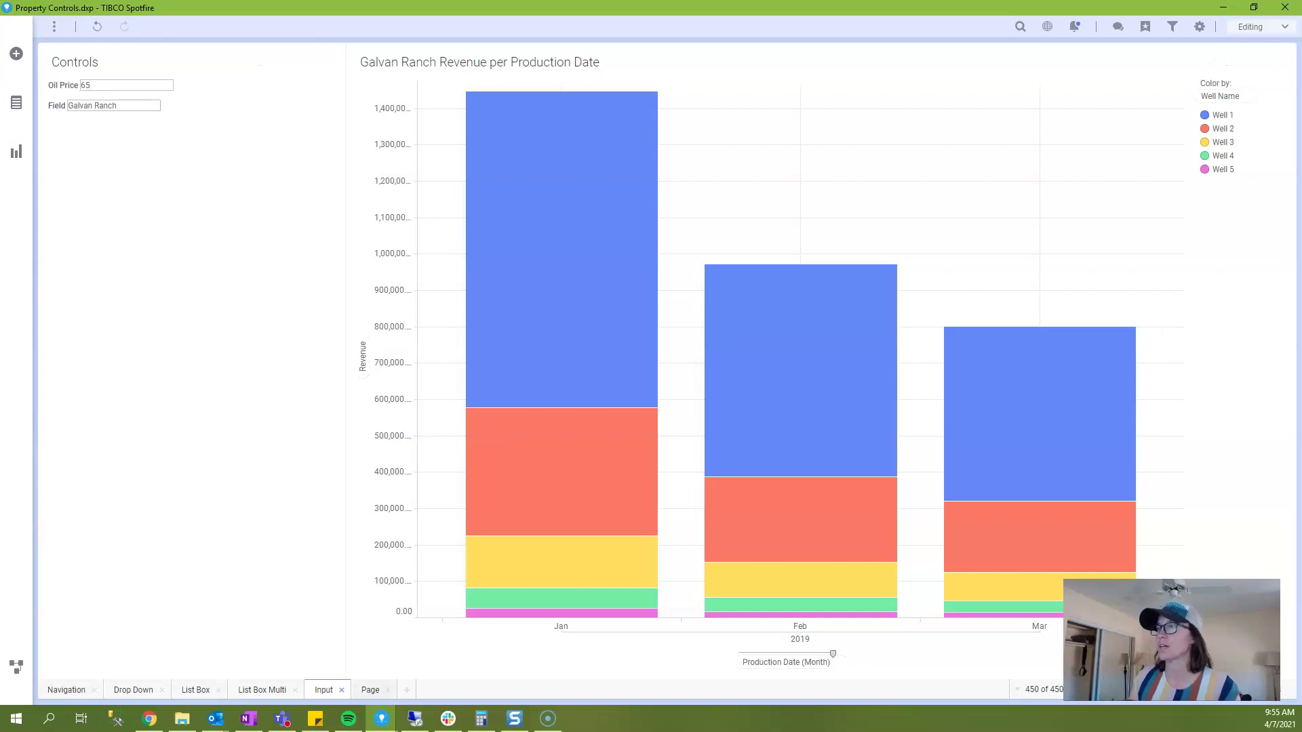
# - On the Page sheet, retitle the text area 'Controls'
pyautogui.click(370, 689)
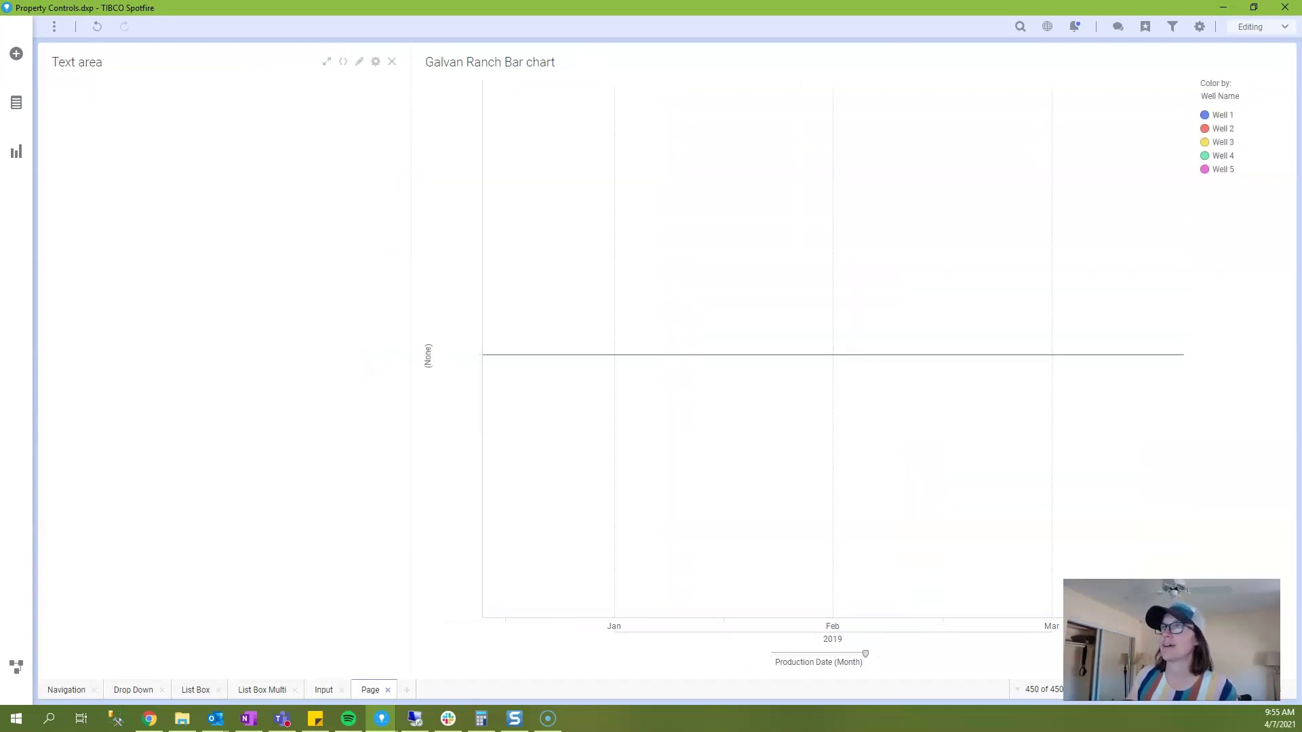
pyautogui.doubleClick(77, 62)
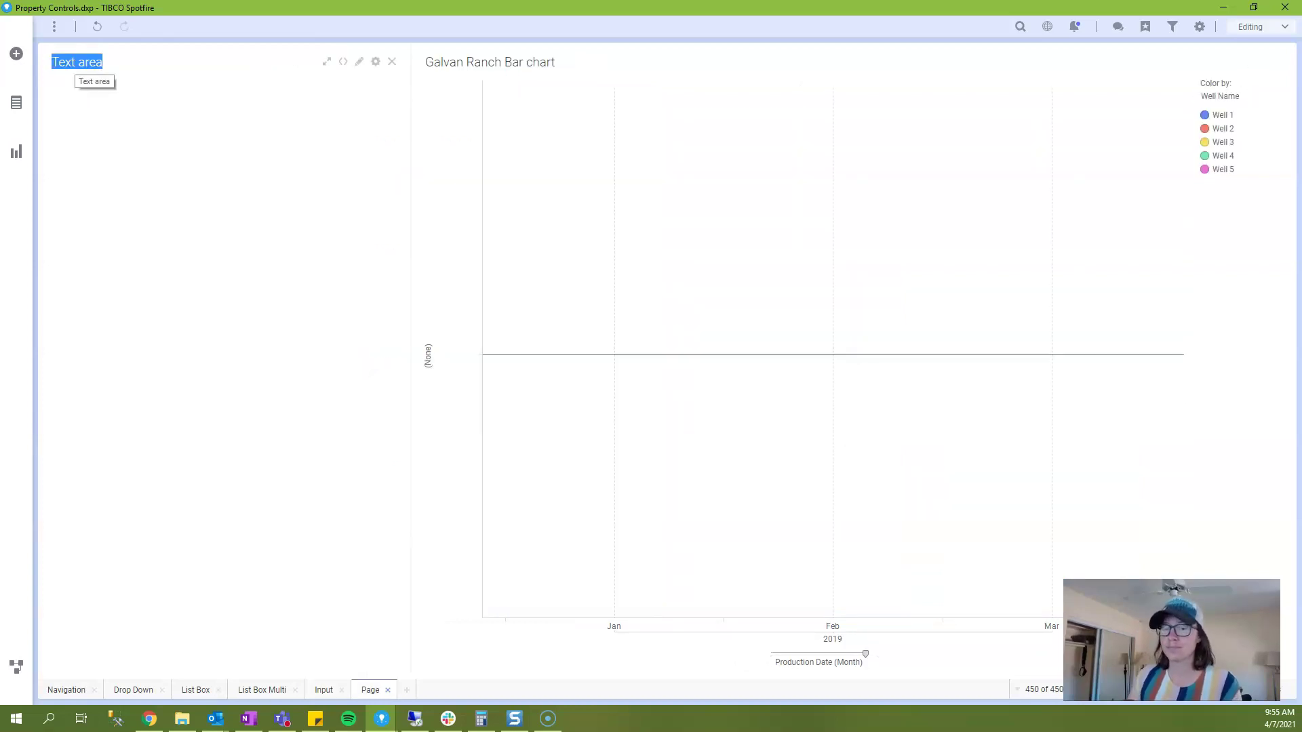
pyautogui.press('BackSpace')
pyautogui.write('Controls')
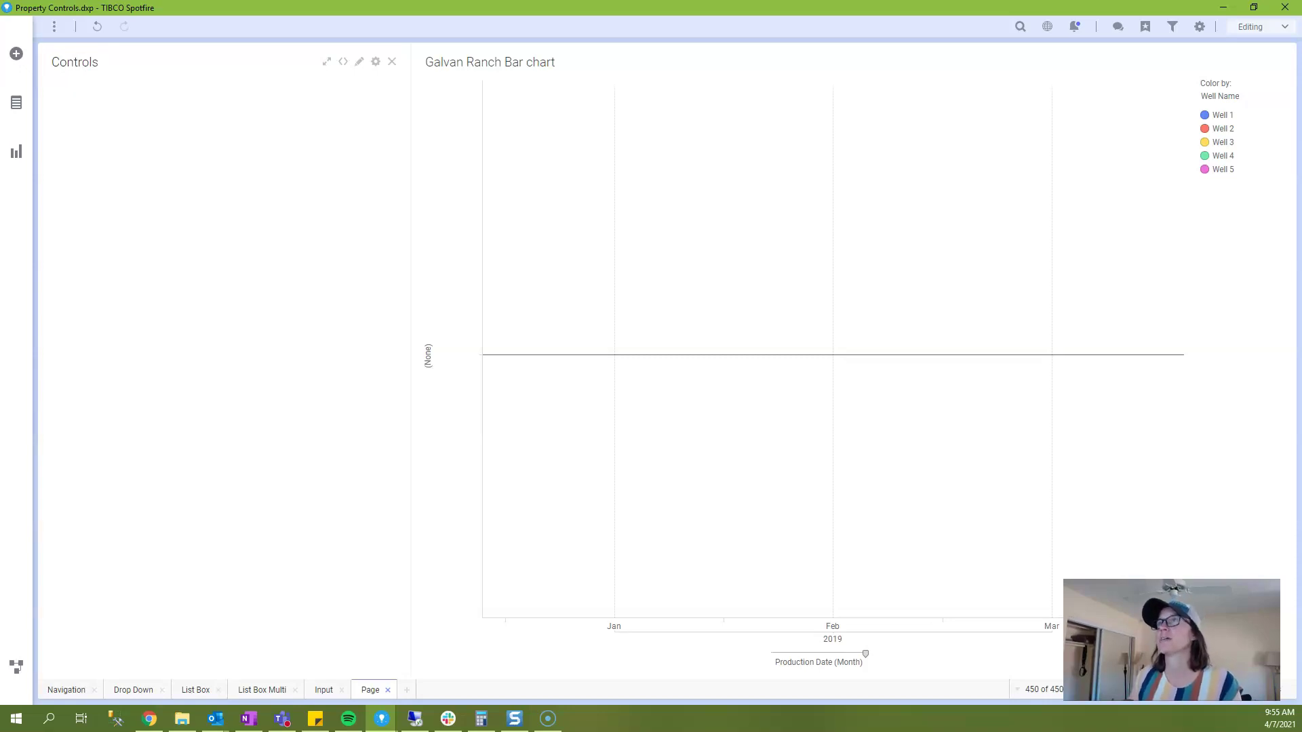
# - Open the Controls text area's HTML editor and its list of property control types
pyautogui.rightClick(101, 149)
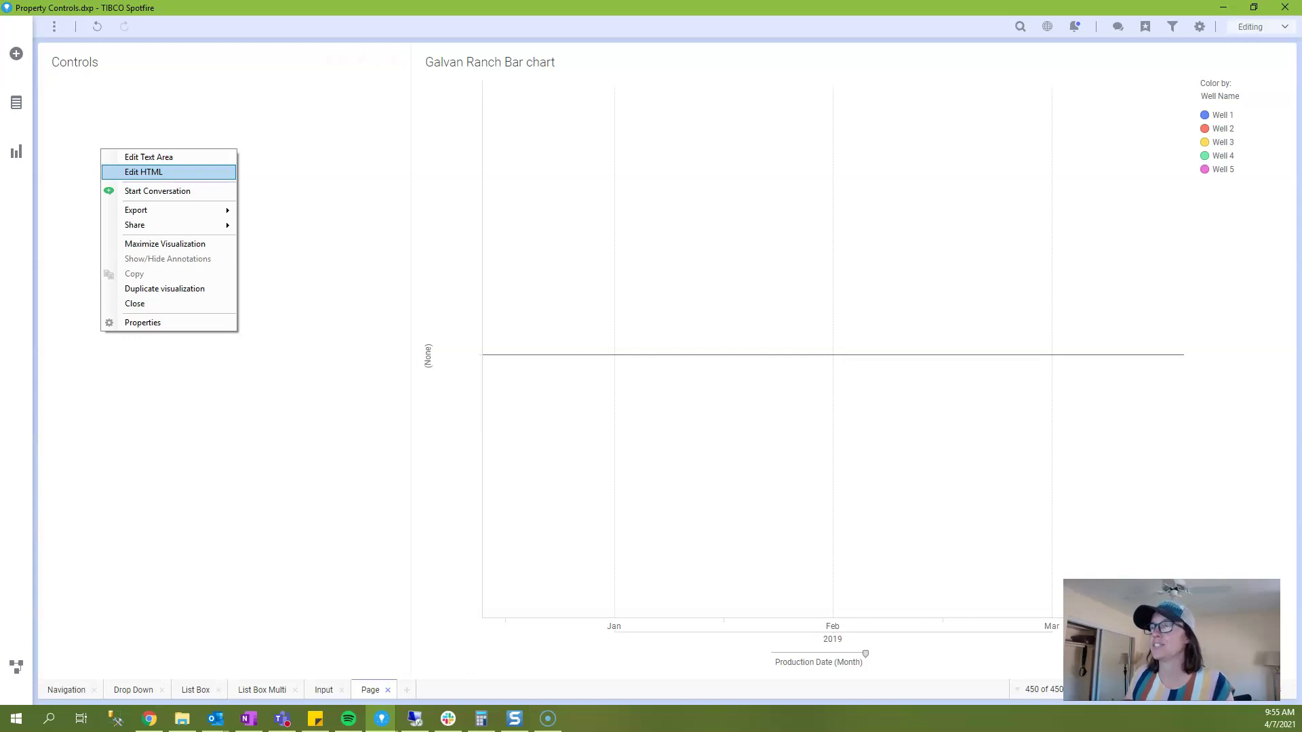
pyautogui.press('Return')
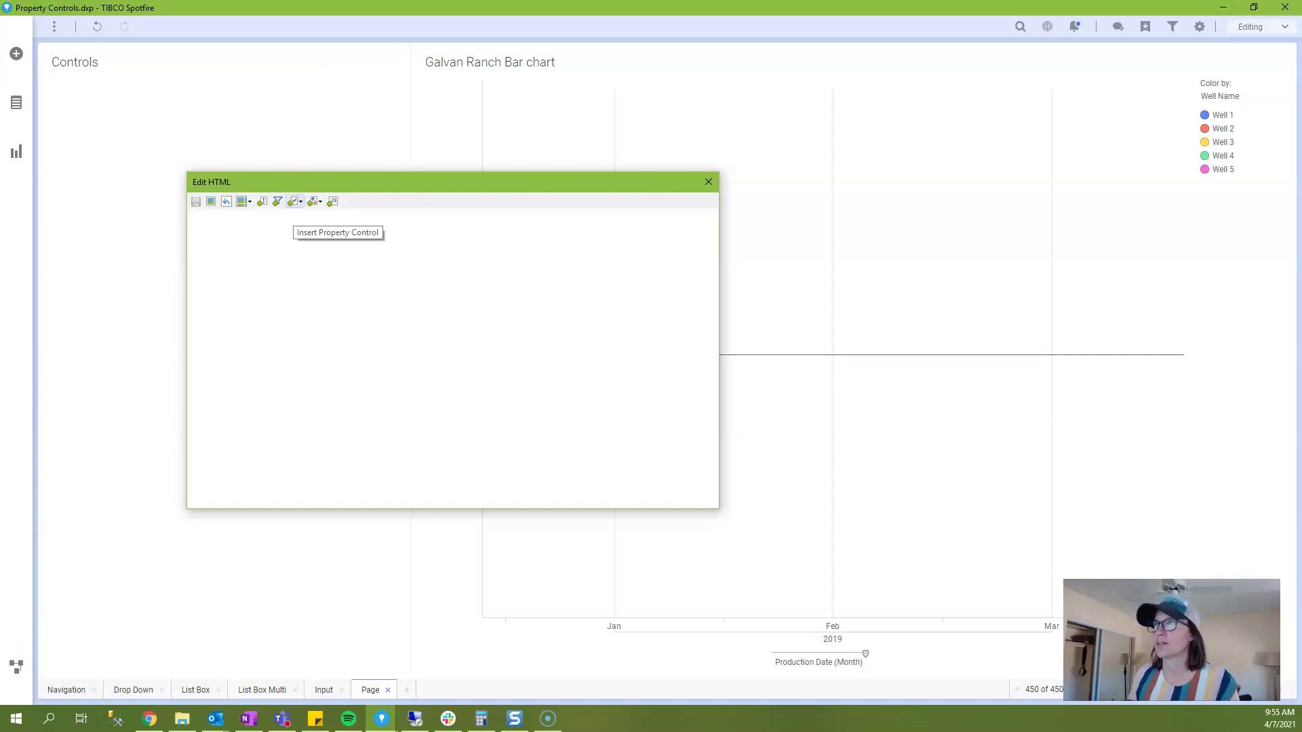
pyautogui.click(295, 202)
pyautogui.click(295, 202)
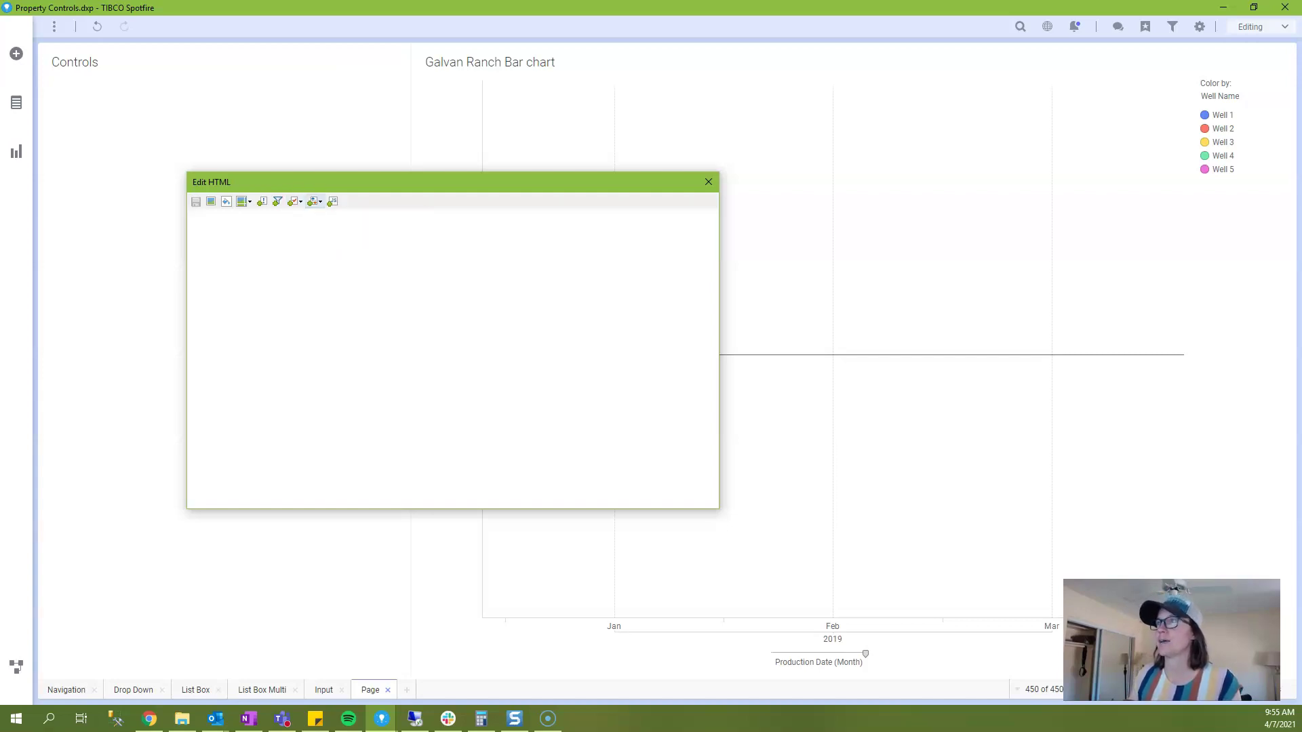
pyautogui.click(295, 201)
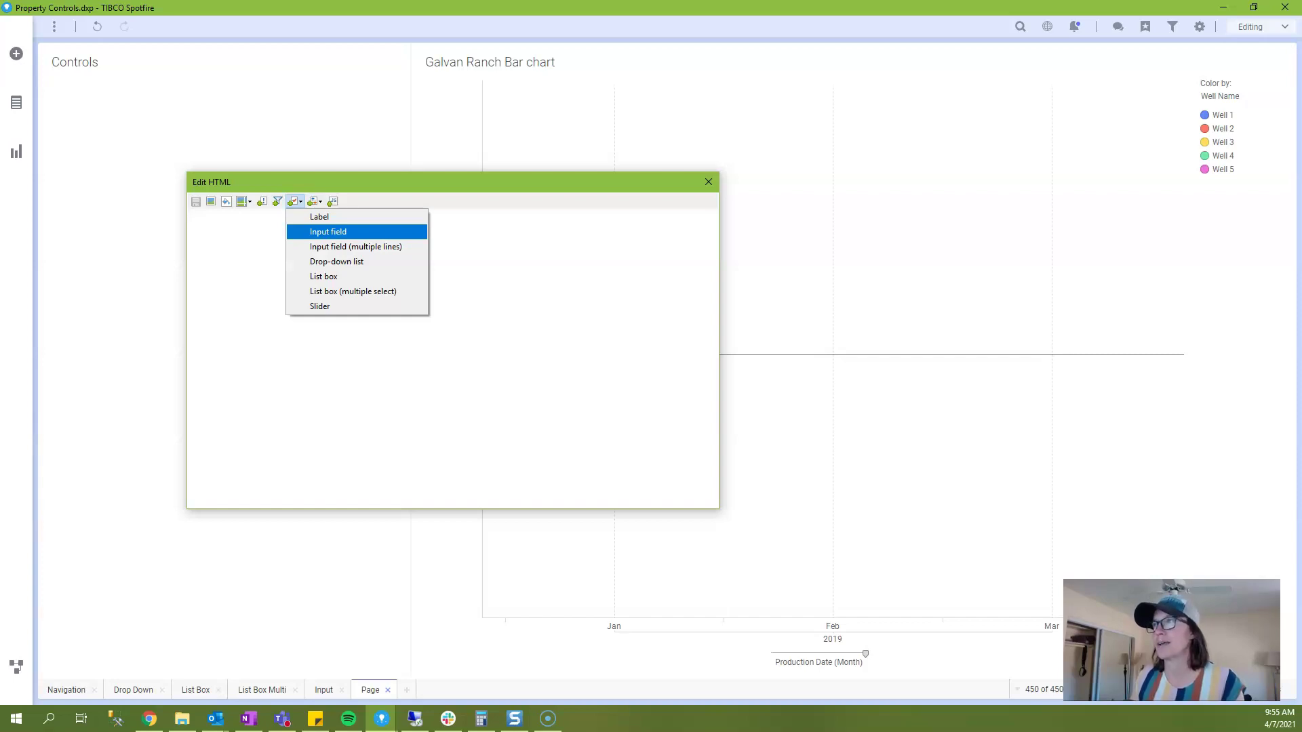
# - Add an input field bound to a new Real property CommodityPrice with value 25.00
pyautogui.click(328, 232)
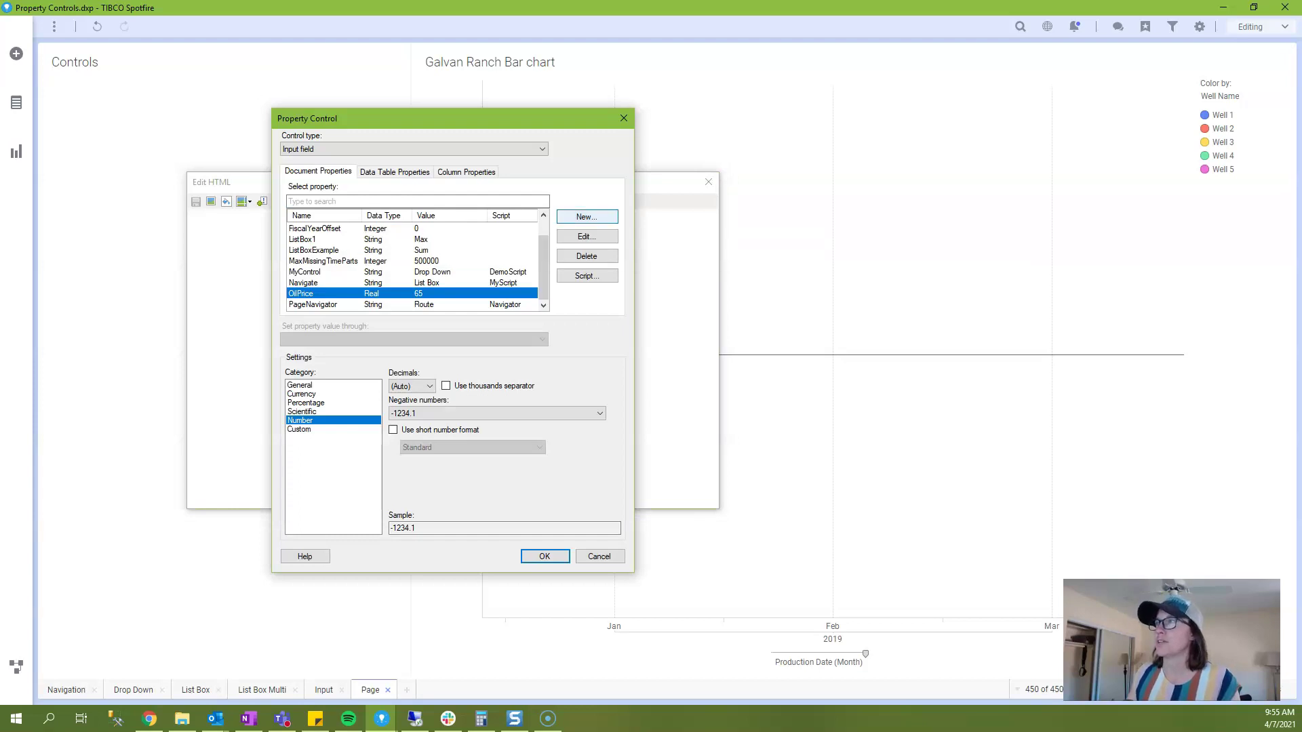
pyautogui.click(587, 216)
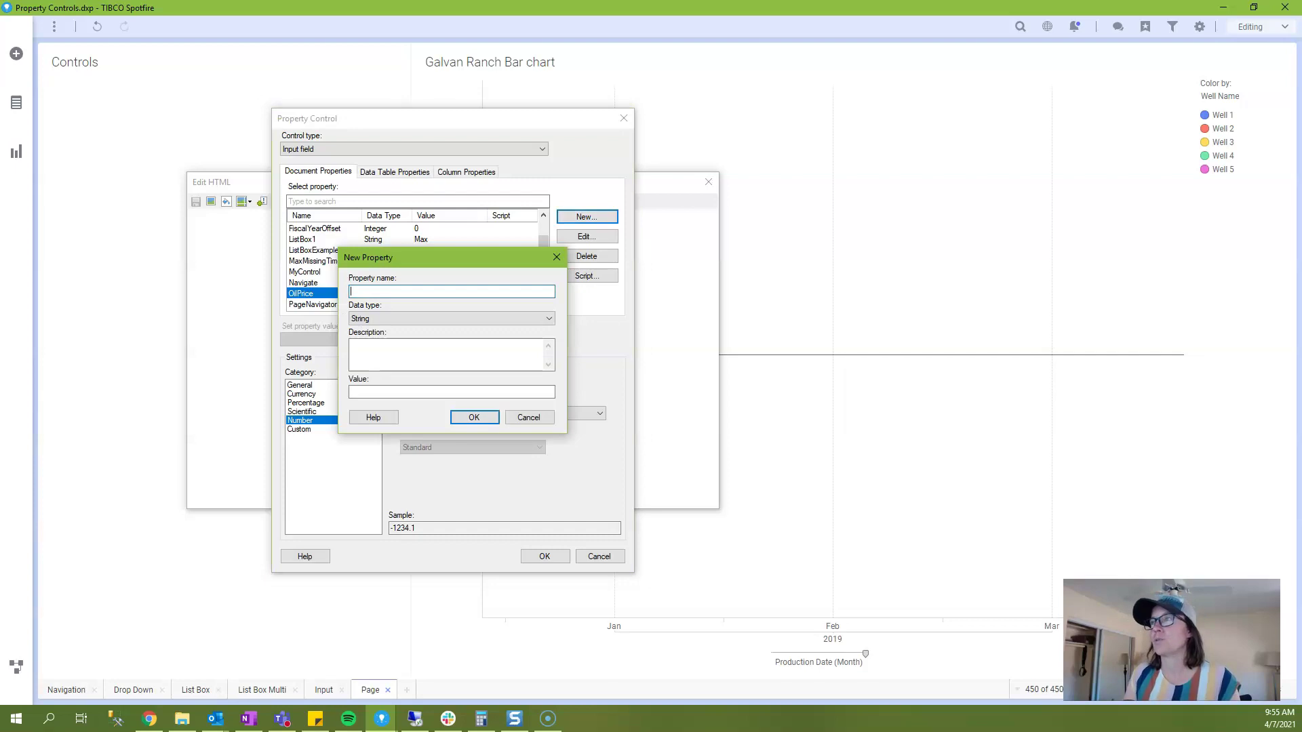
pyautogui.write('Com')
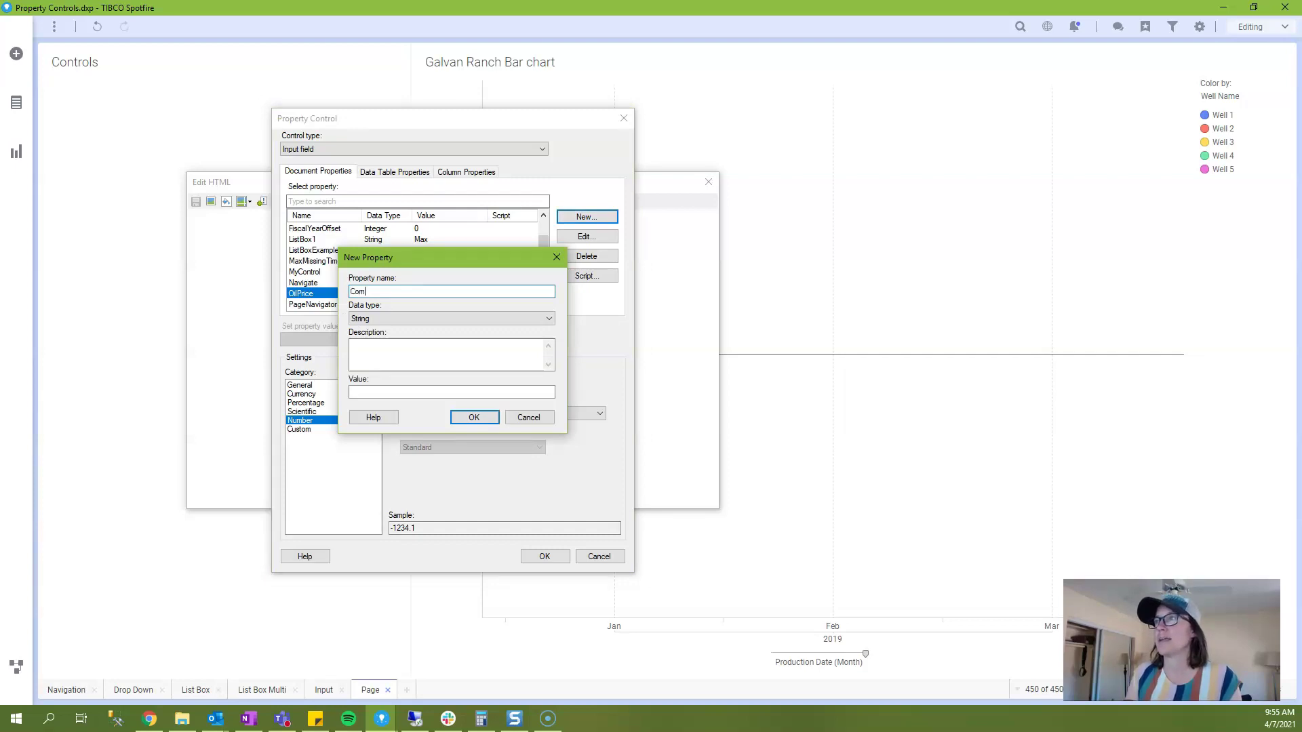
pyautogui.write('modityPrice')
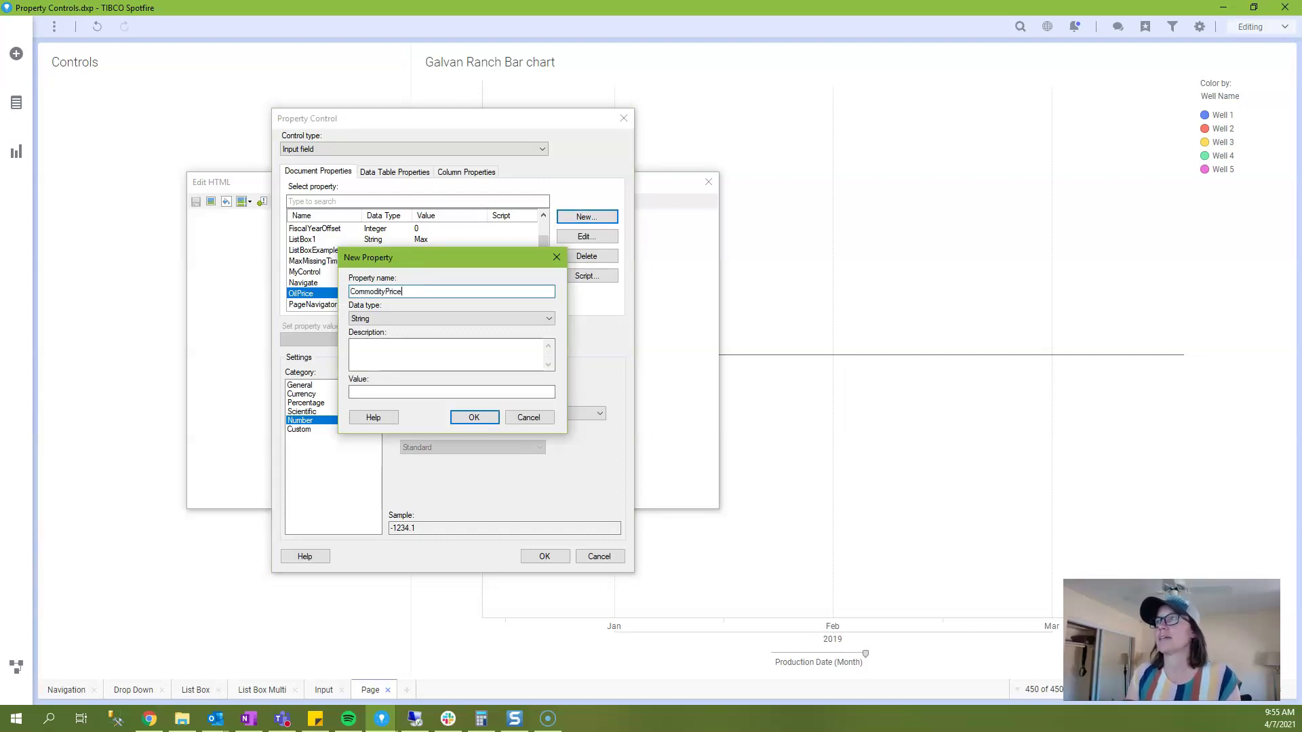
pyautogui.press('Tab')
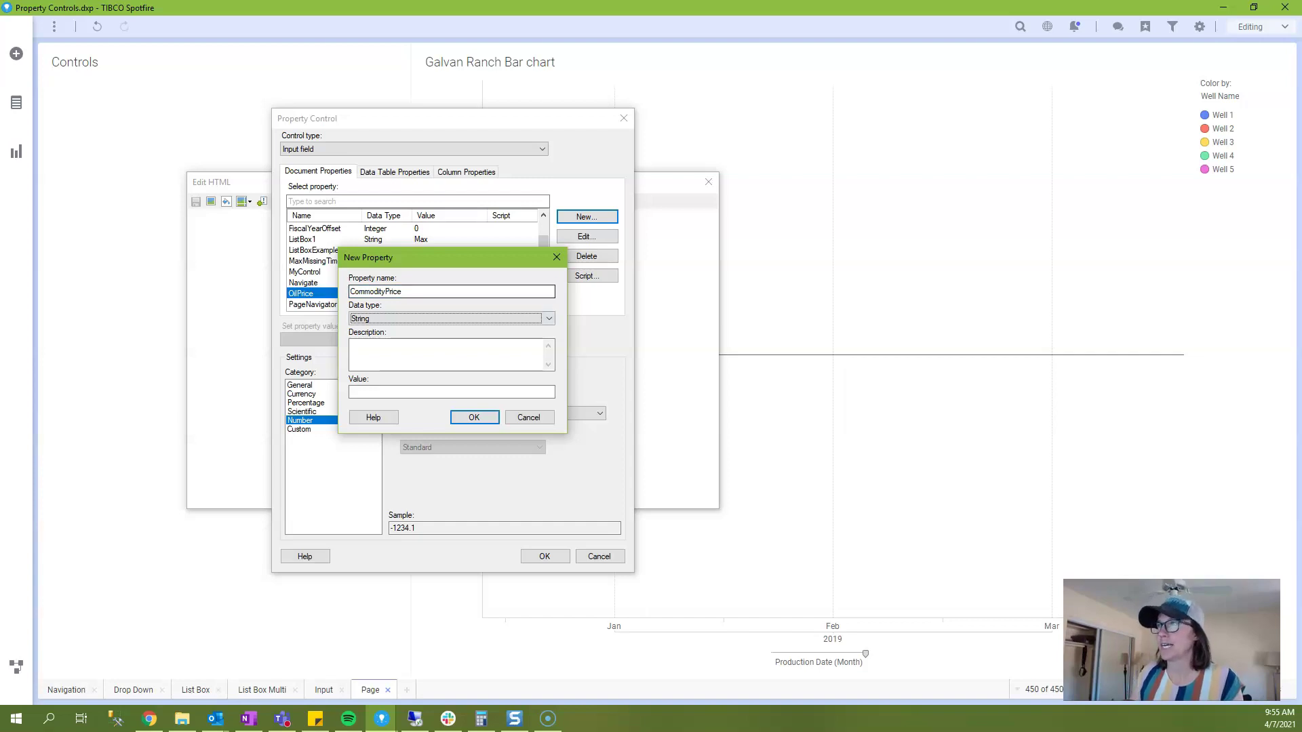
pyautogui.hotkey('alt', 'Down')
pyautogui.press('Return')
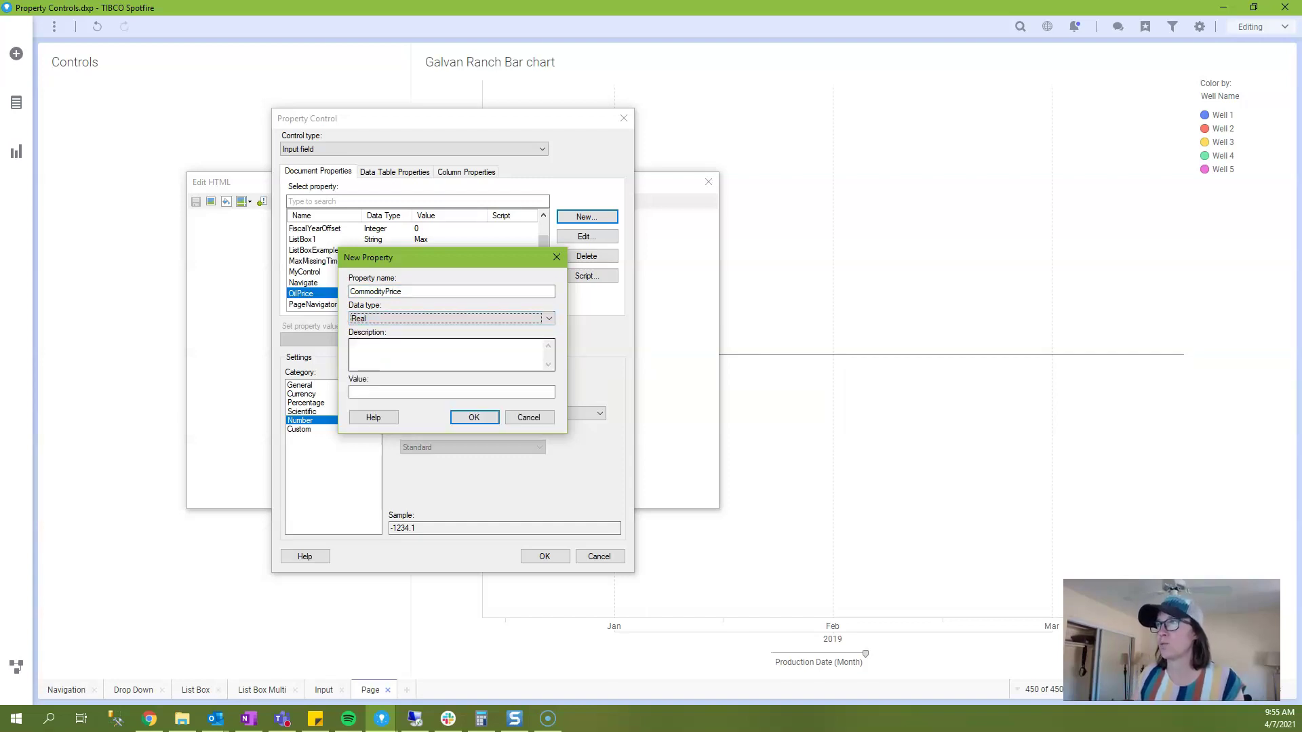
pyautogui.press('Tab')
pyautogui.press('Tab')
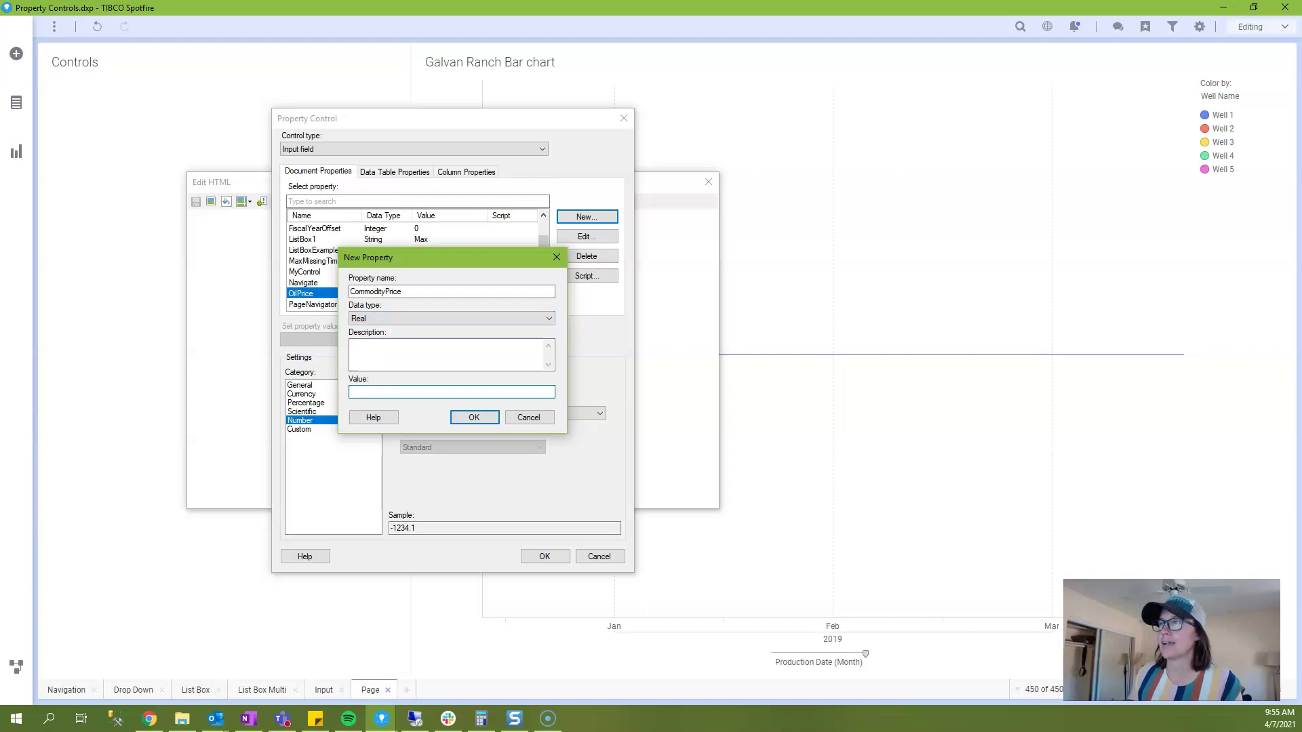
pyautogui.write('25.00')
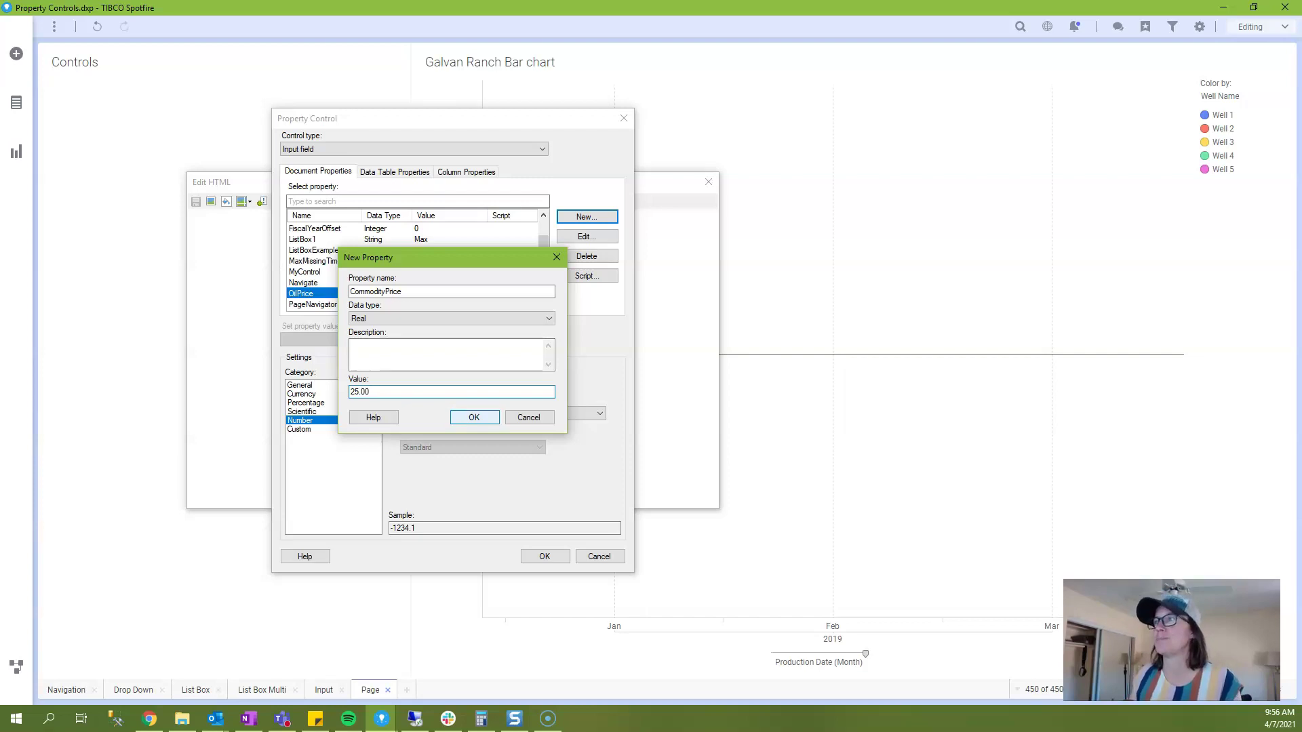
pyautogui.press('Return')
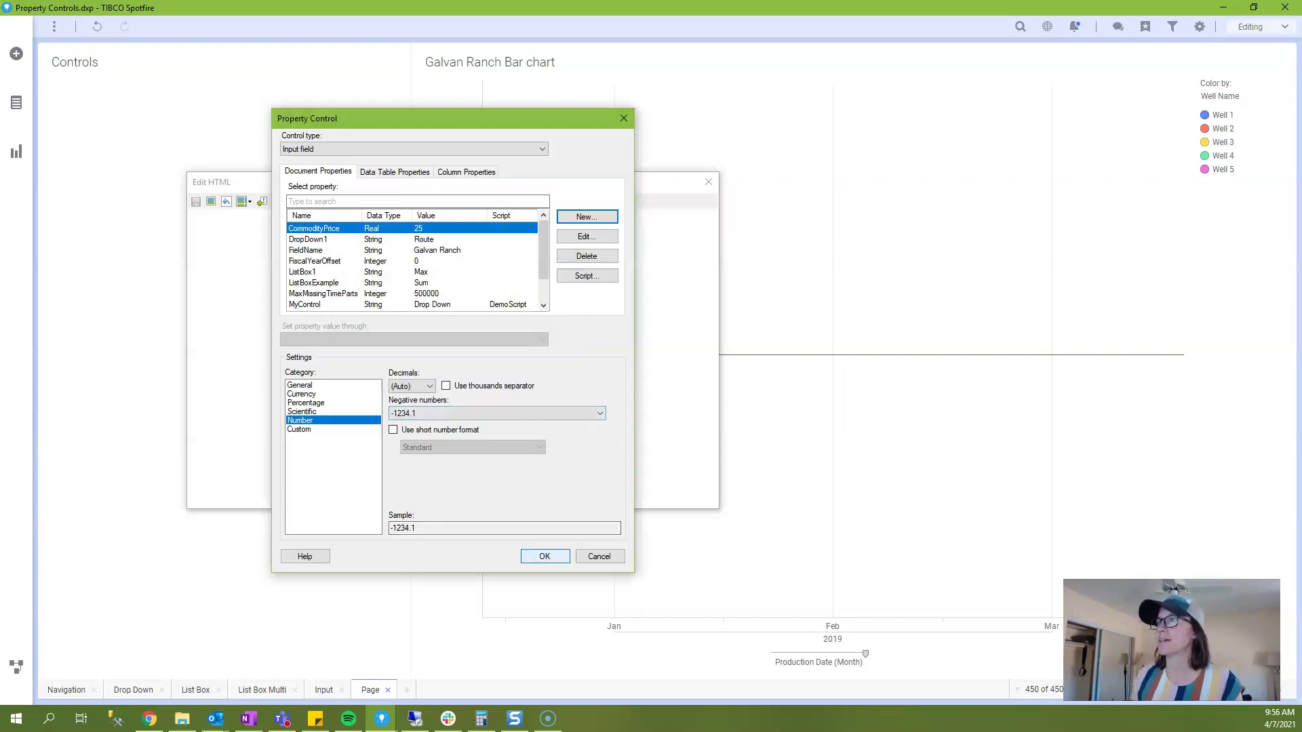
# - Insert the CommodityPrice input wrapped in a bold 'Set Oil Price' paragraph, save, and close the editor
pyautogui.press('Return')
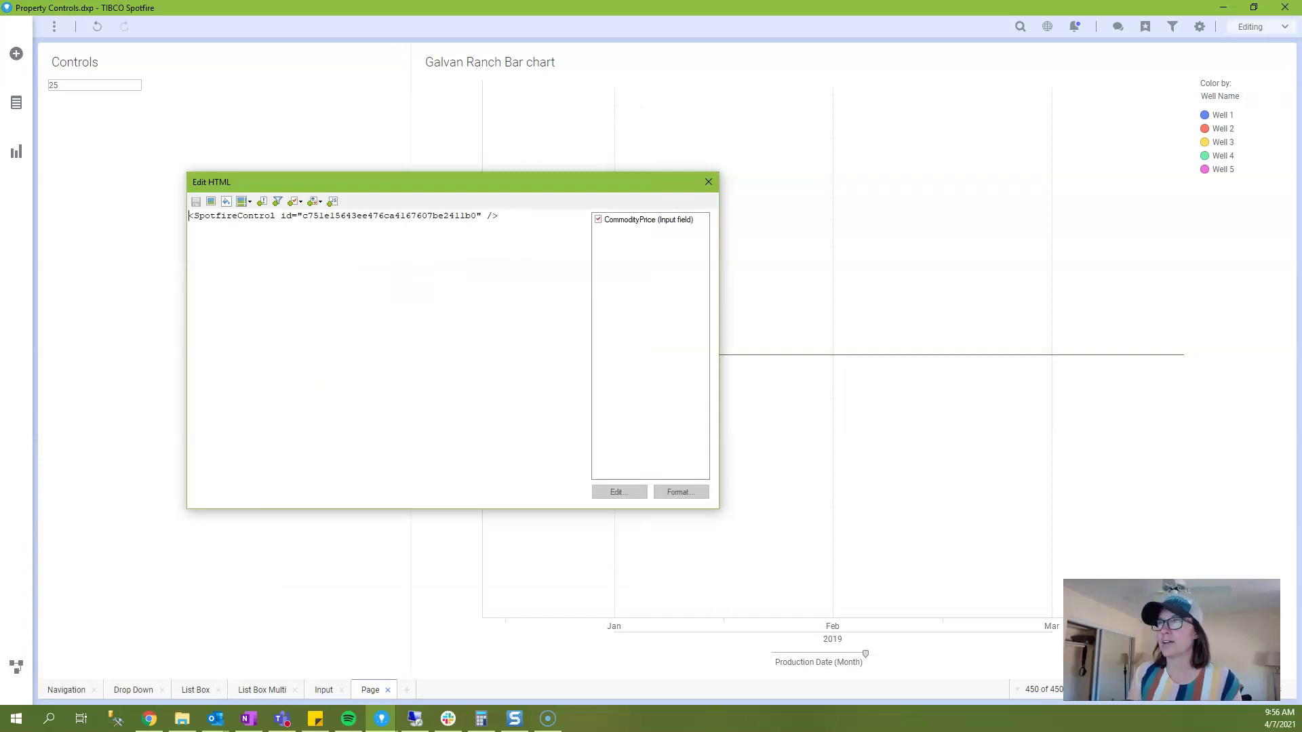
pyautogui.write('<b><P>')
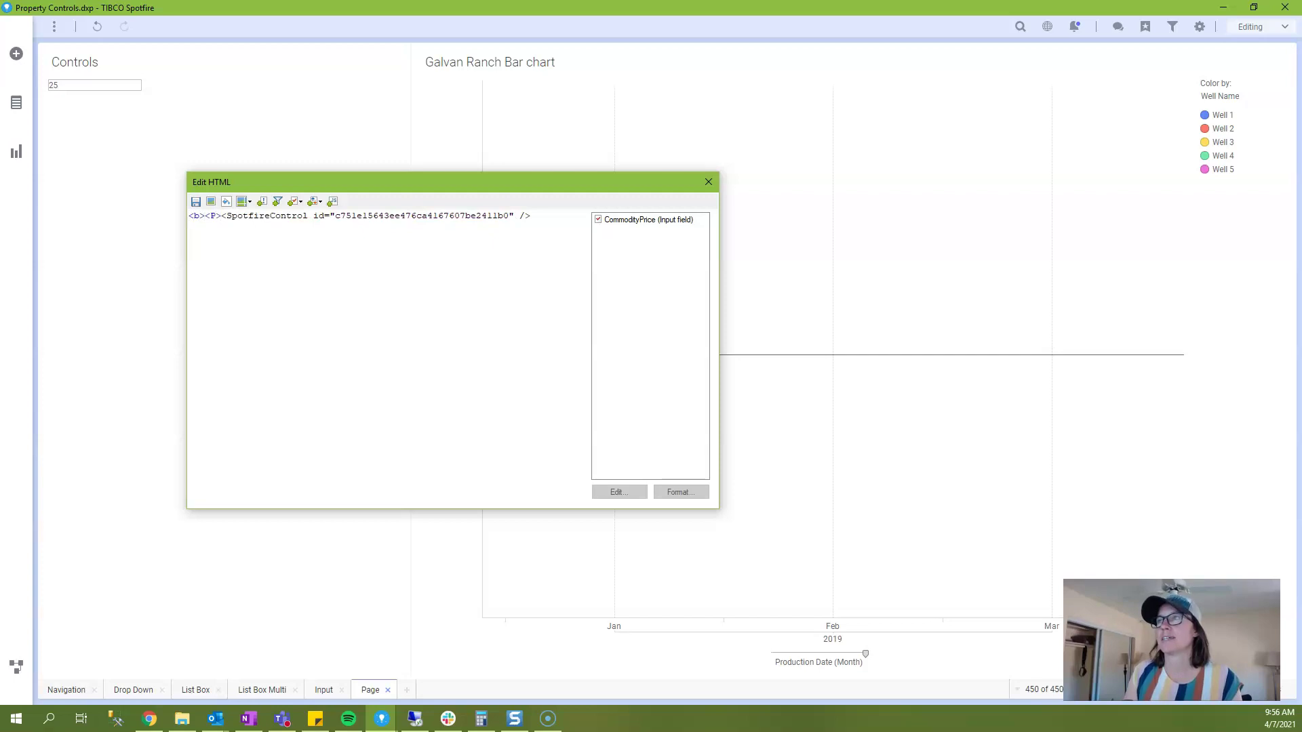
pyautogui.write('Set C')
pyautogui.write('il Price')
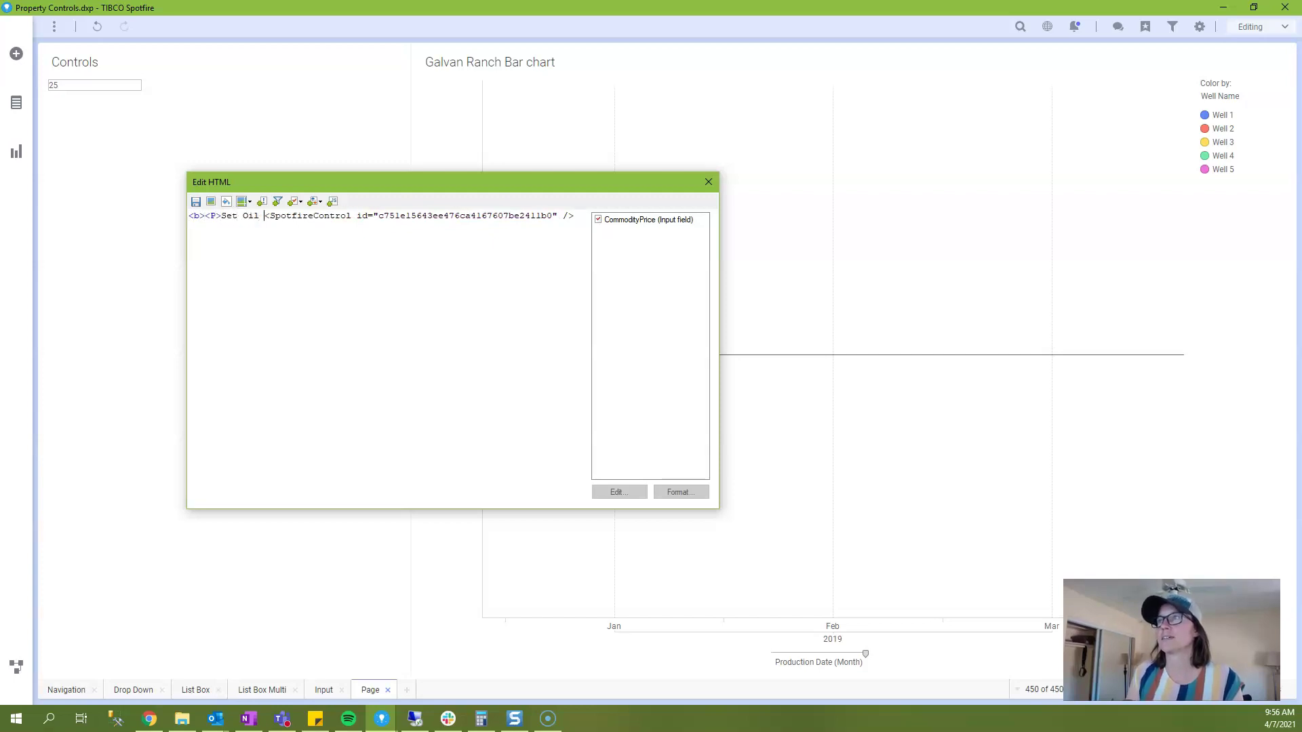
pyautogui.write('</b>')
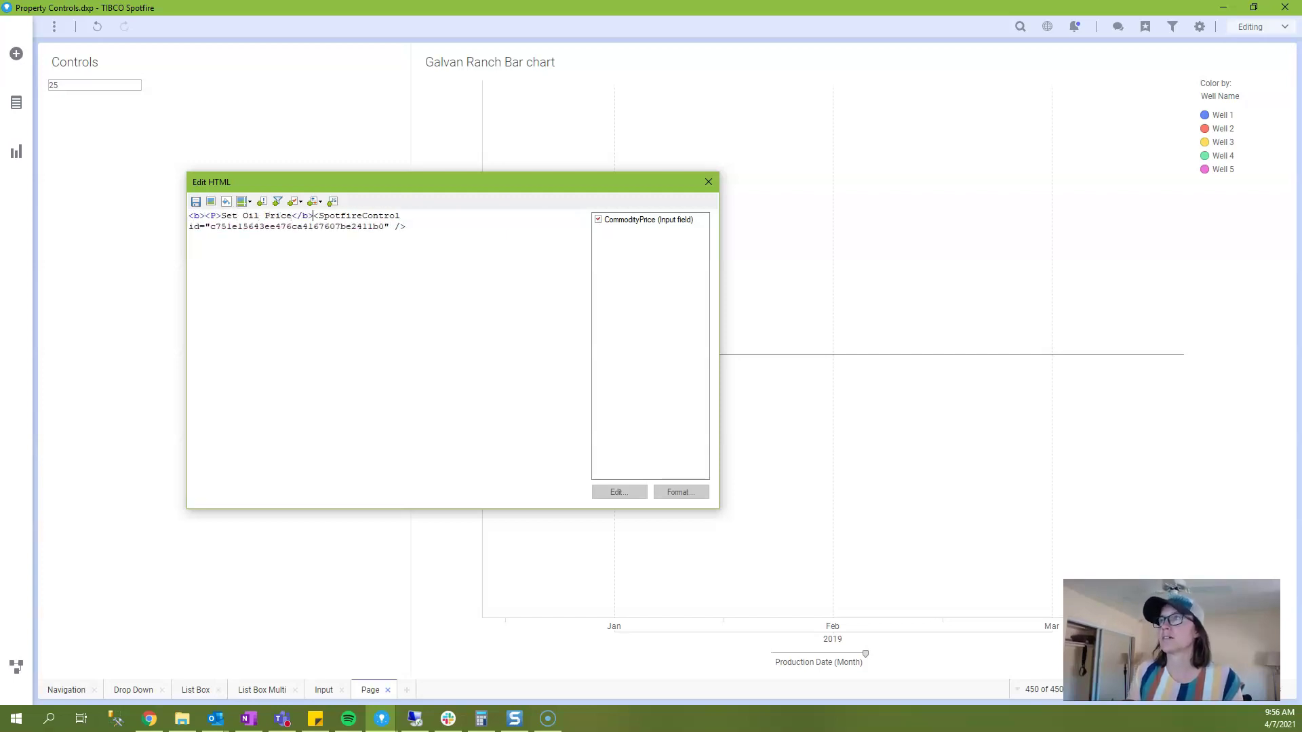
pyautogui.click(405, 227)
pyautogui.write('</p>')
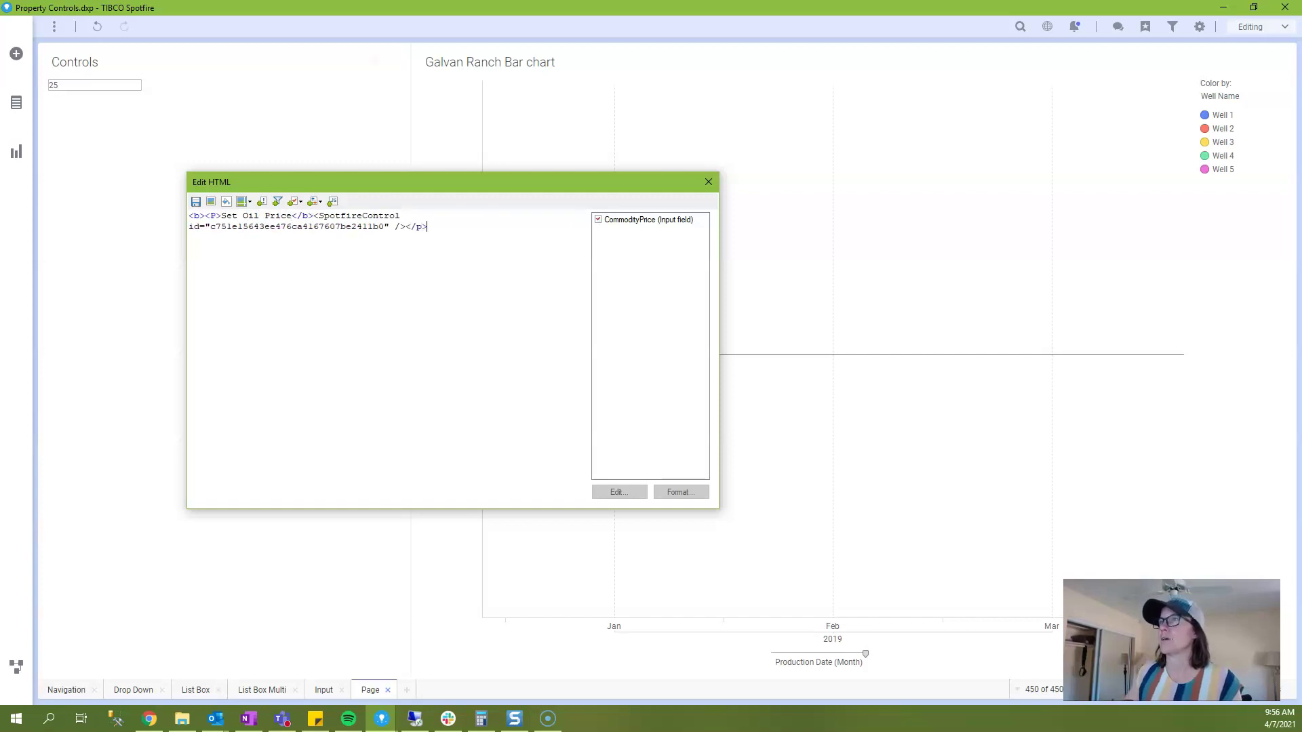
pyautogui.click(196, 201)
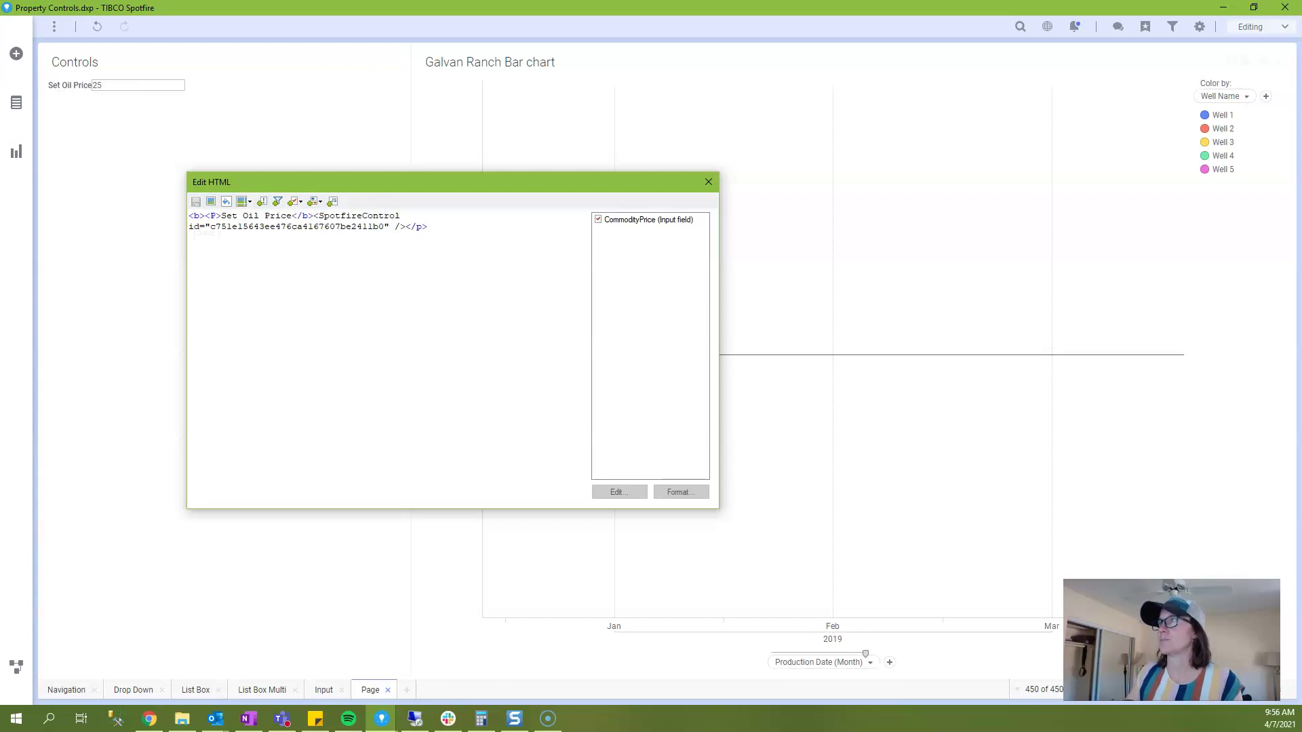
pyautogui.click(708, 182)
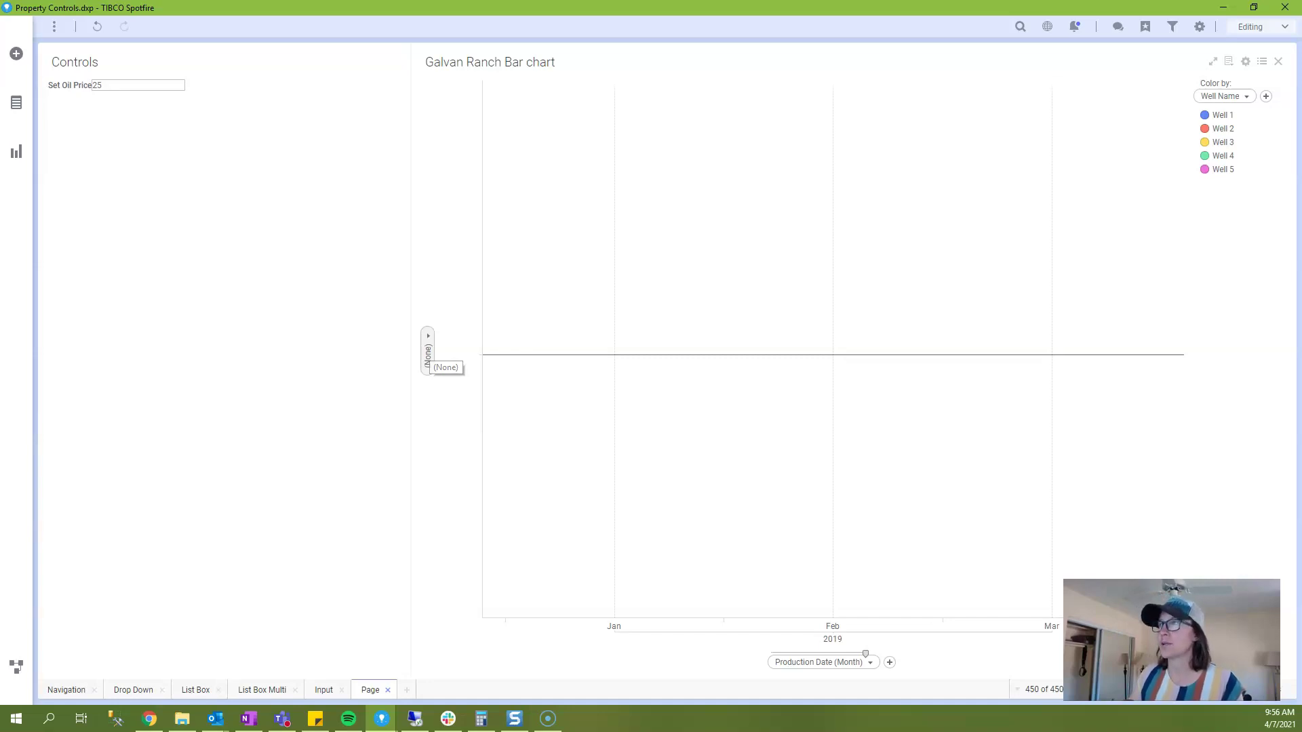
# - Set the bar height to Sum([Oil Prod]) * ${CommodityPrice} as [Revenue]
pyautogui.click(428, 354)
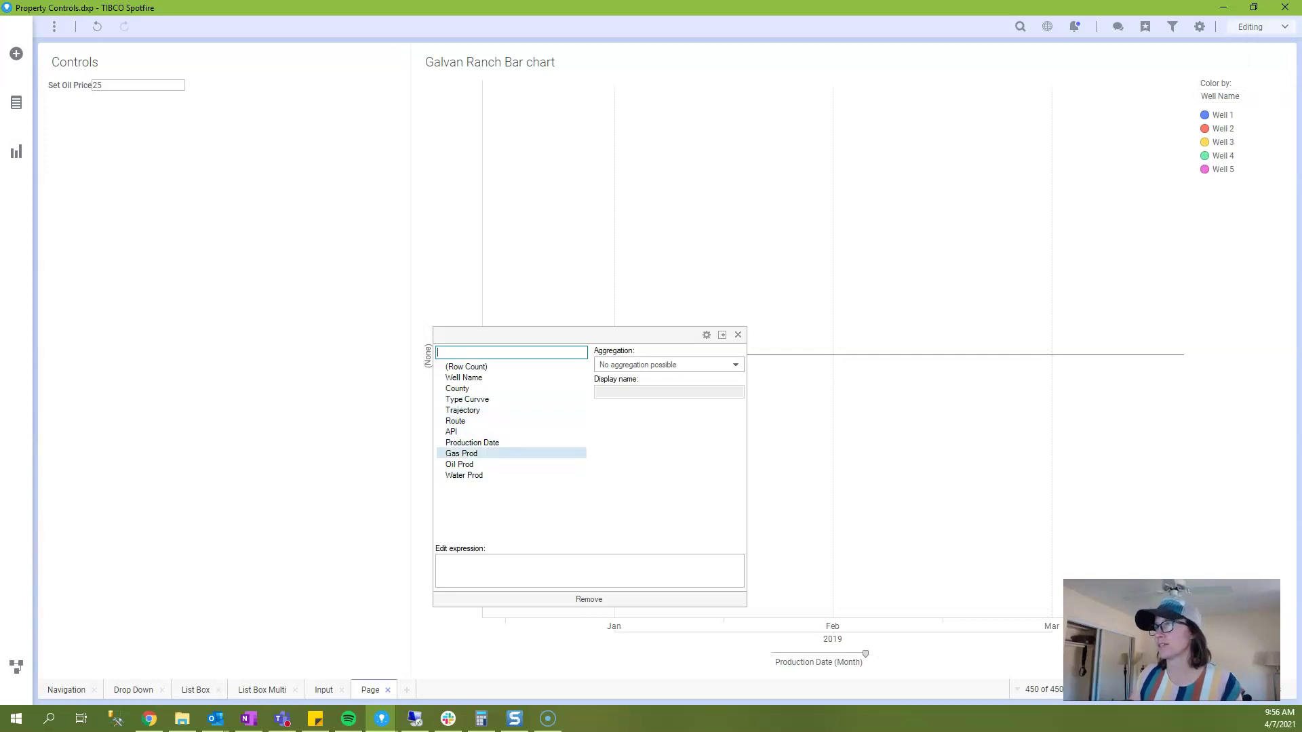
pyautogui.click(460, 464)
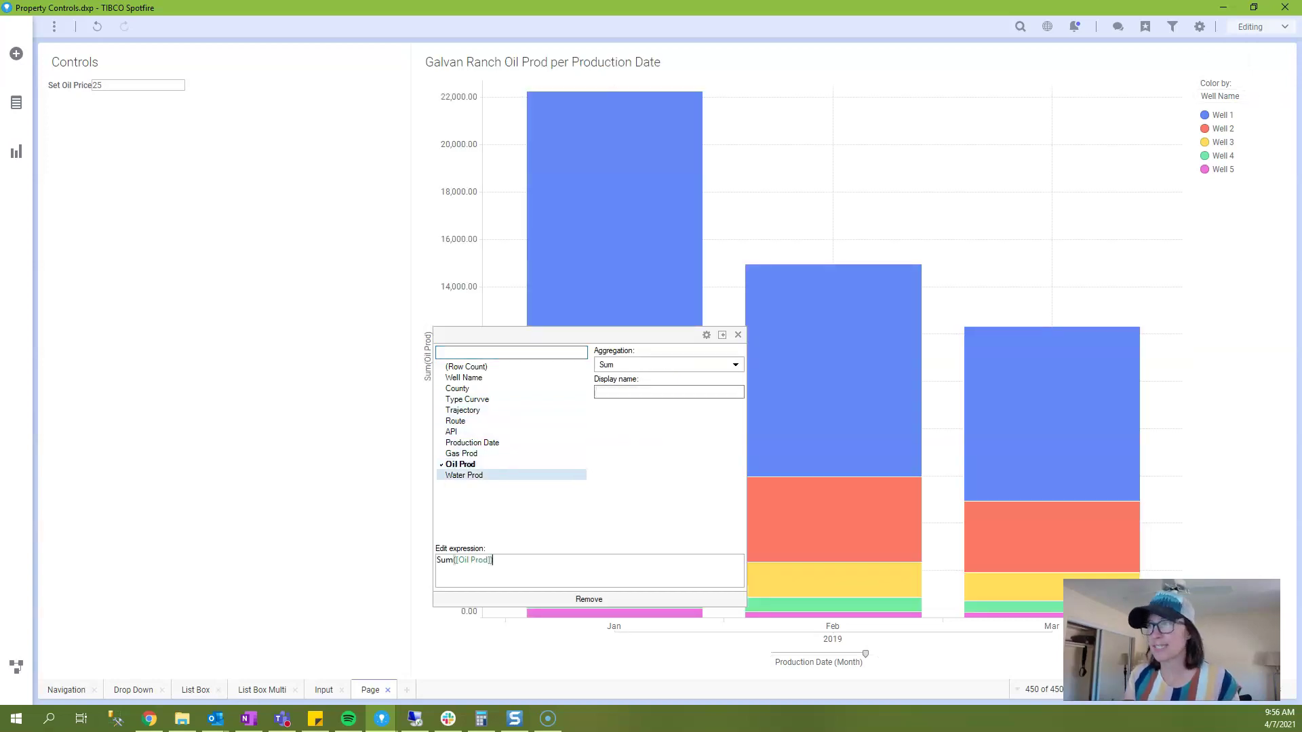
pyautogui.write('*')
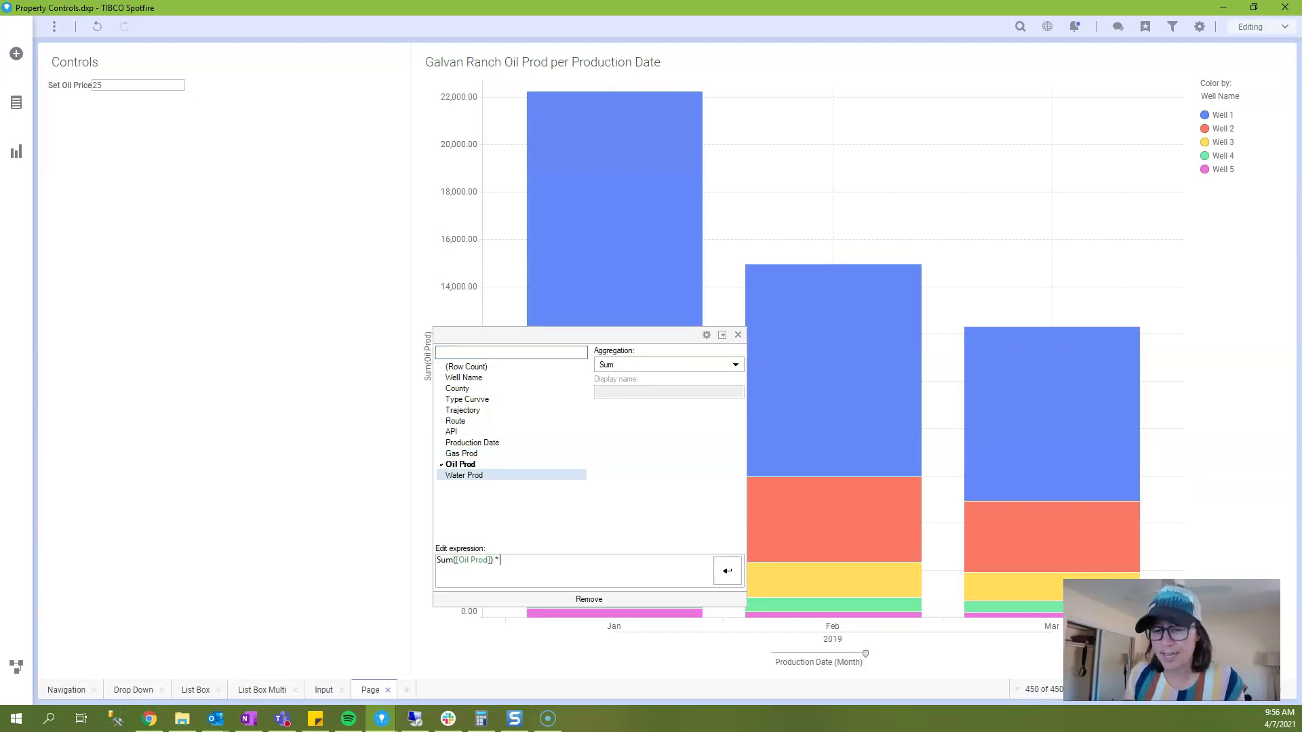
pyautogui.write(' ${')
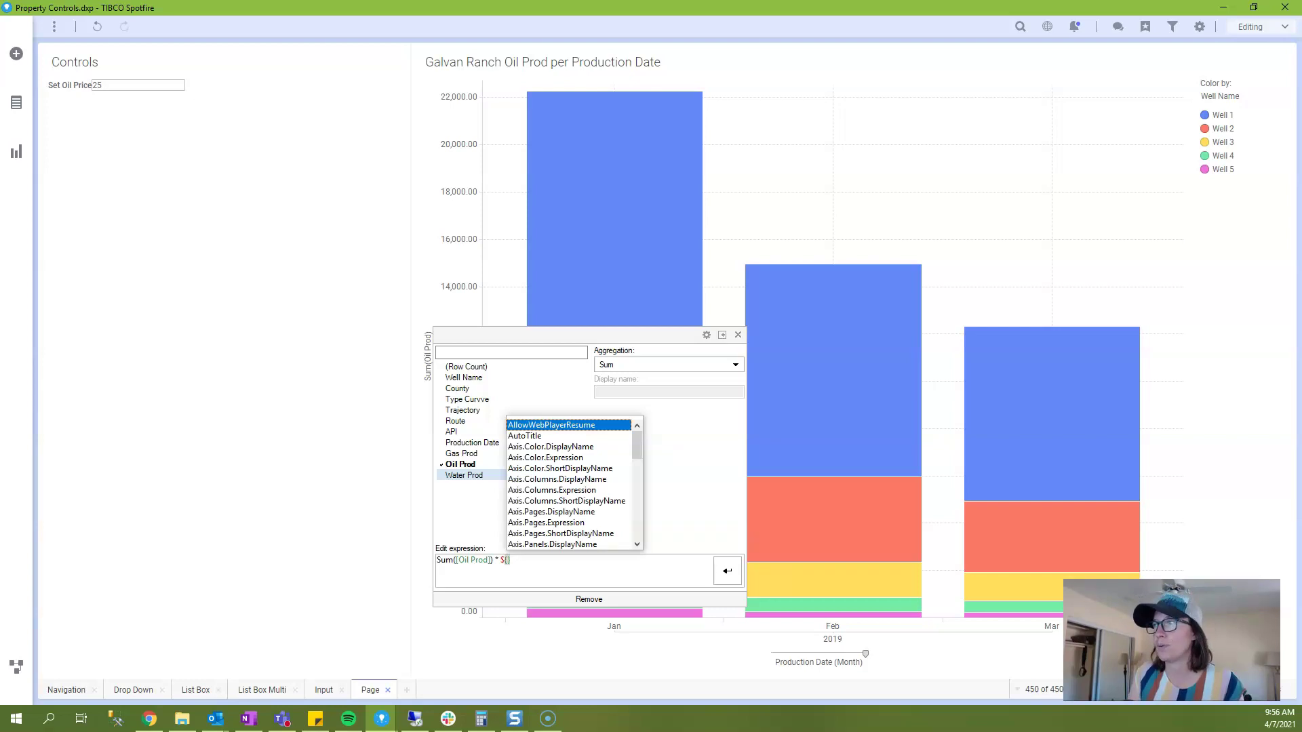
pyautogui.write('Comm')
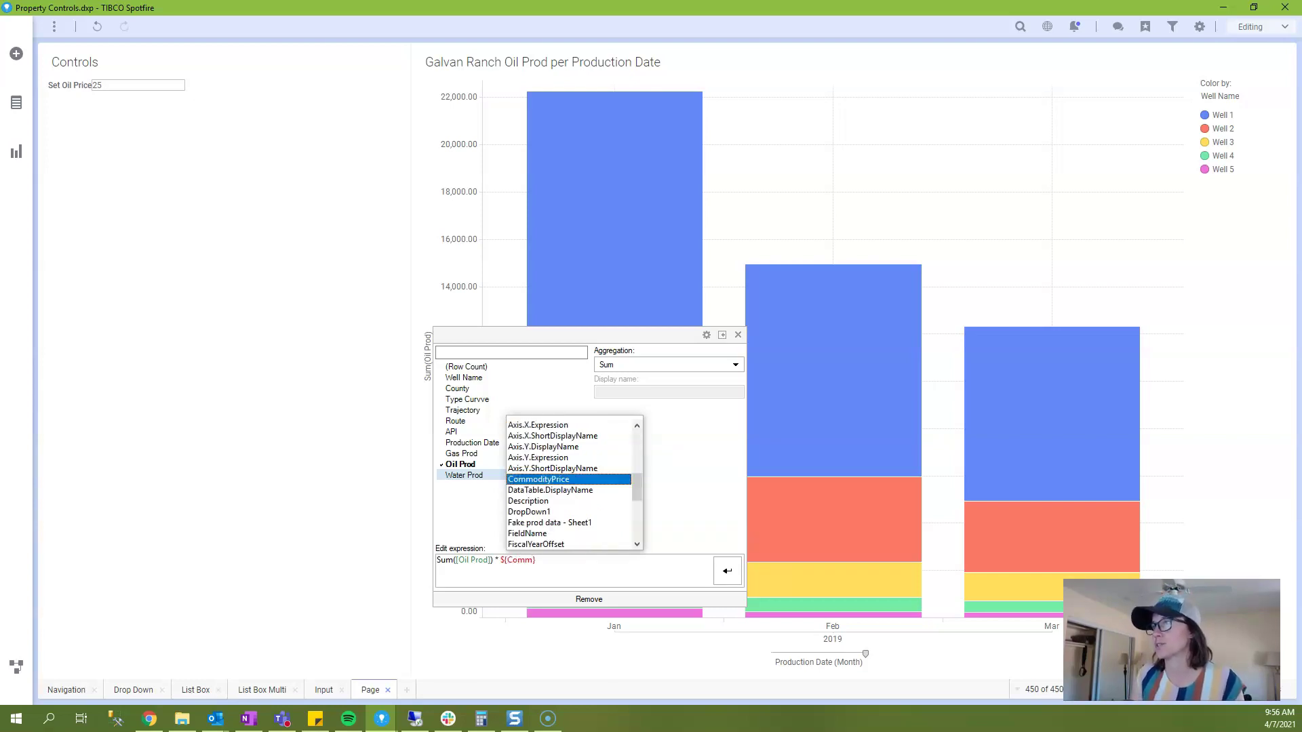
pyautogui.press('Return')
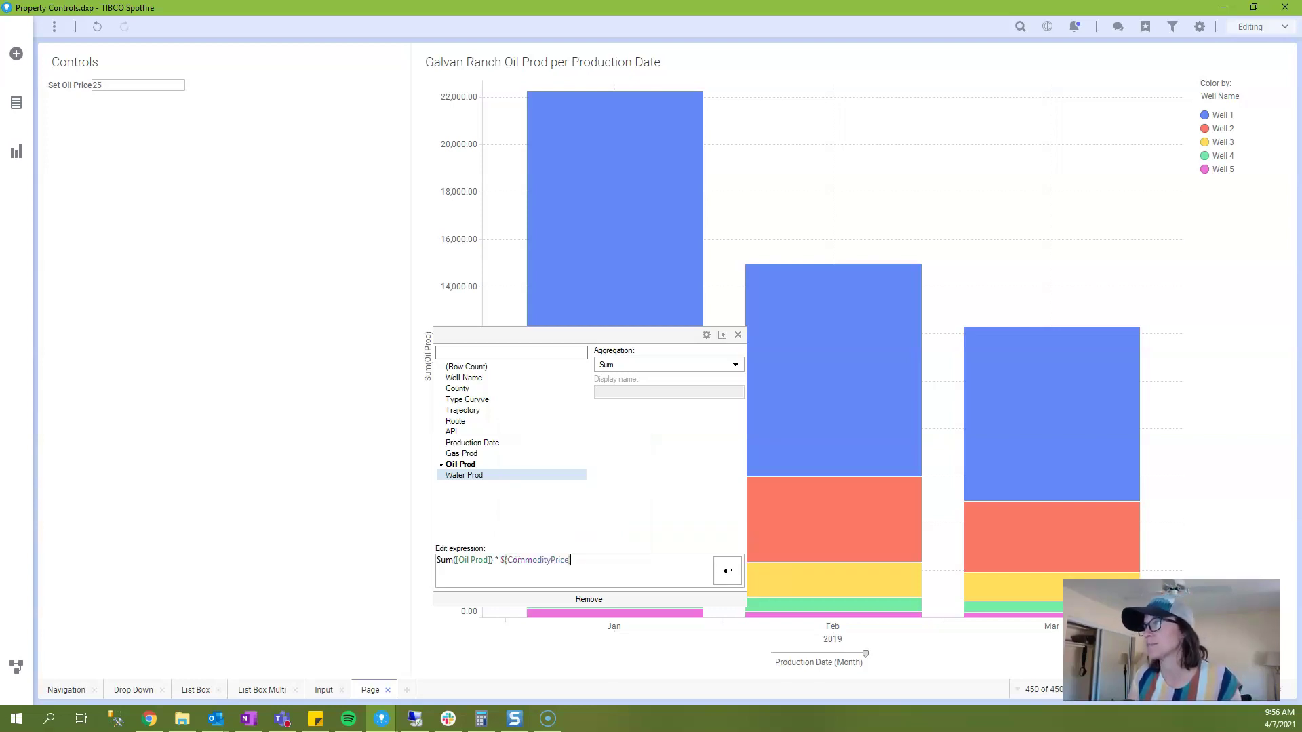
pyautogui.write('as')
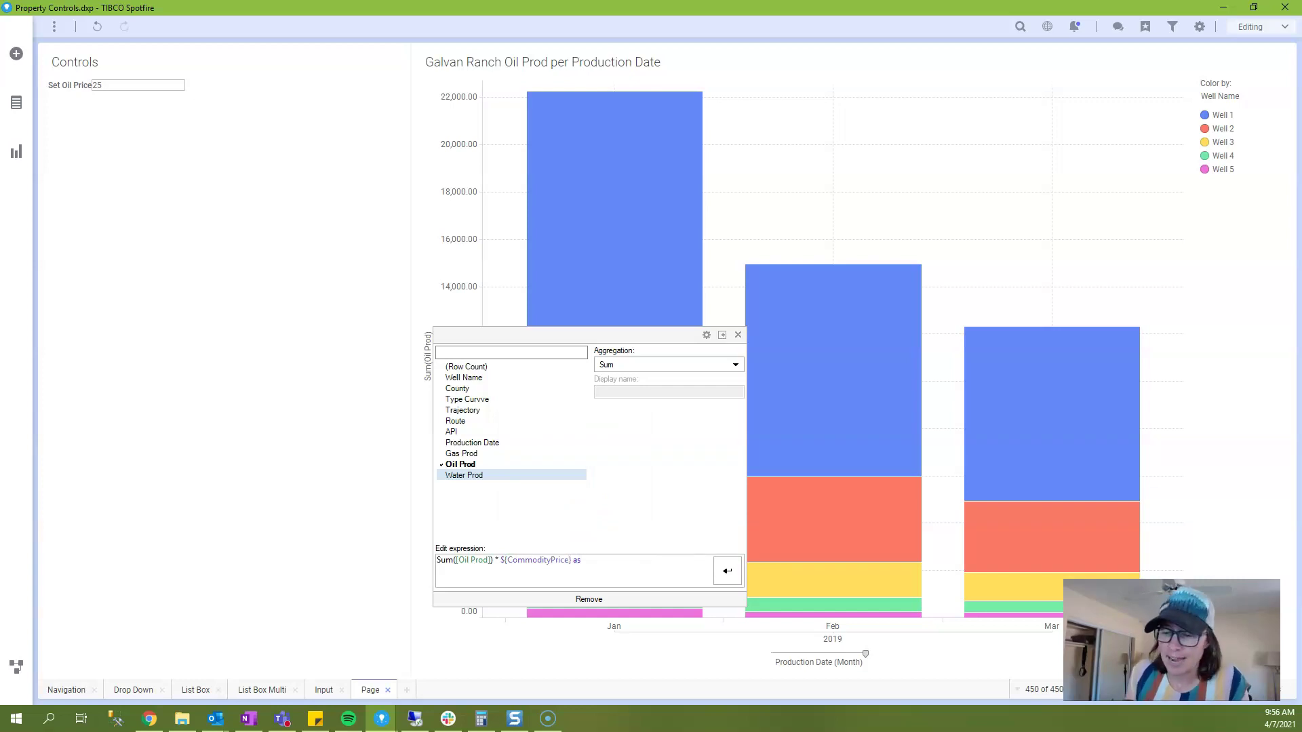
pyautogui.write(' [Revenue]')
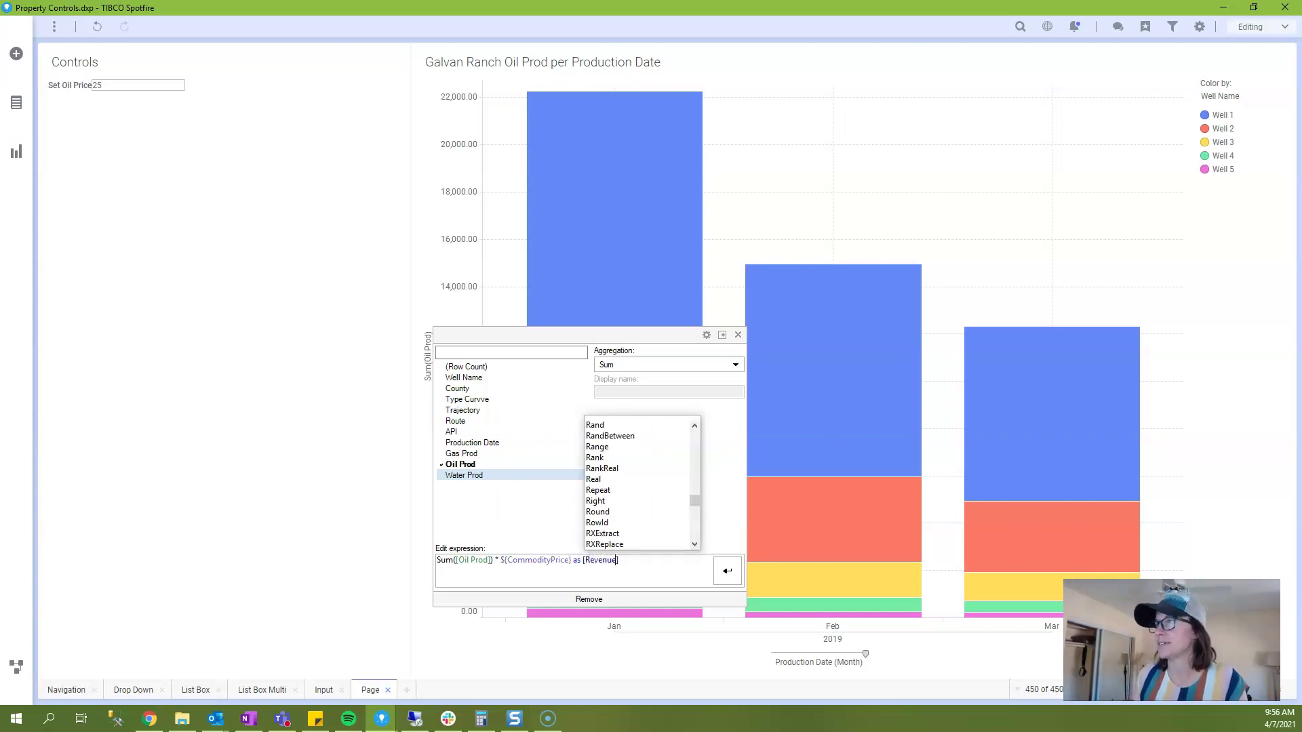
pyautogui.click(727, 571)
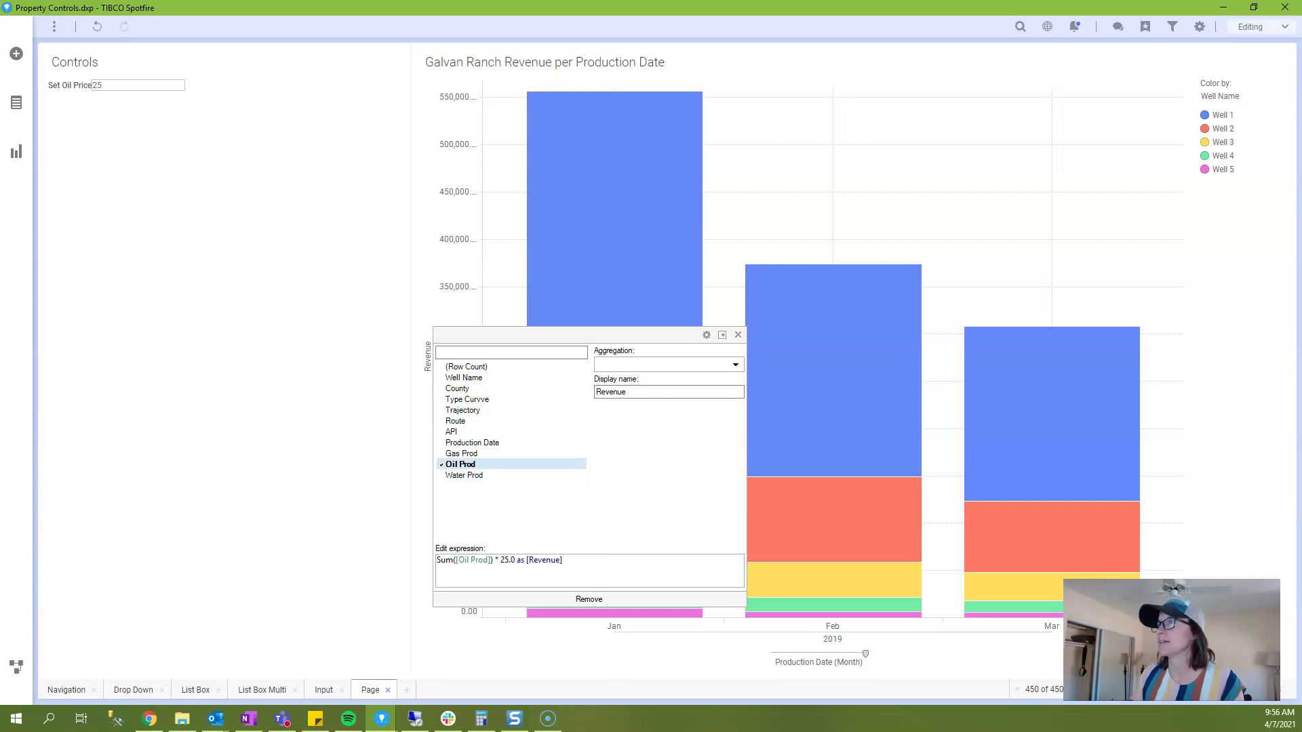
pyautogui.click(271, 271)
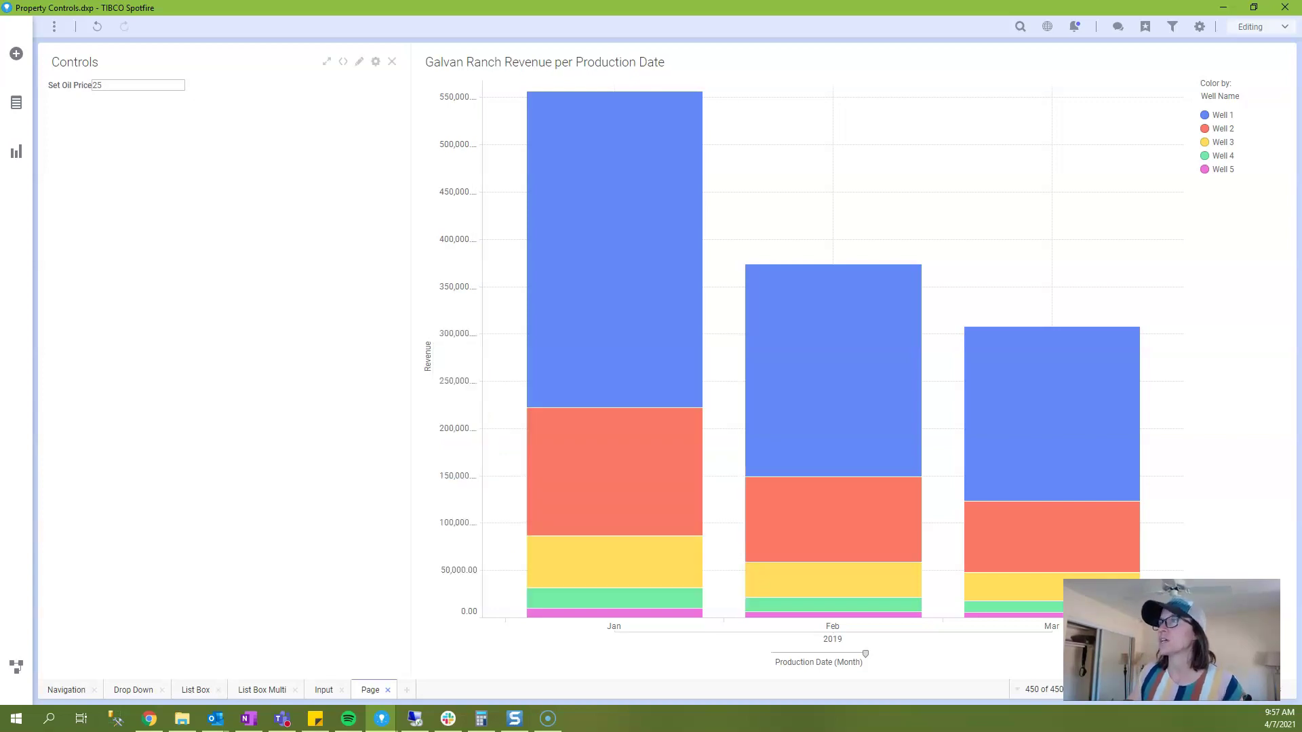
# - In the Revenue custom expression, replace the fixed 25.0 with the inserted CommodityPrice property
pyautogui.rightClick(427, 348)
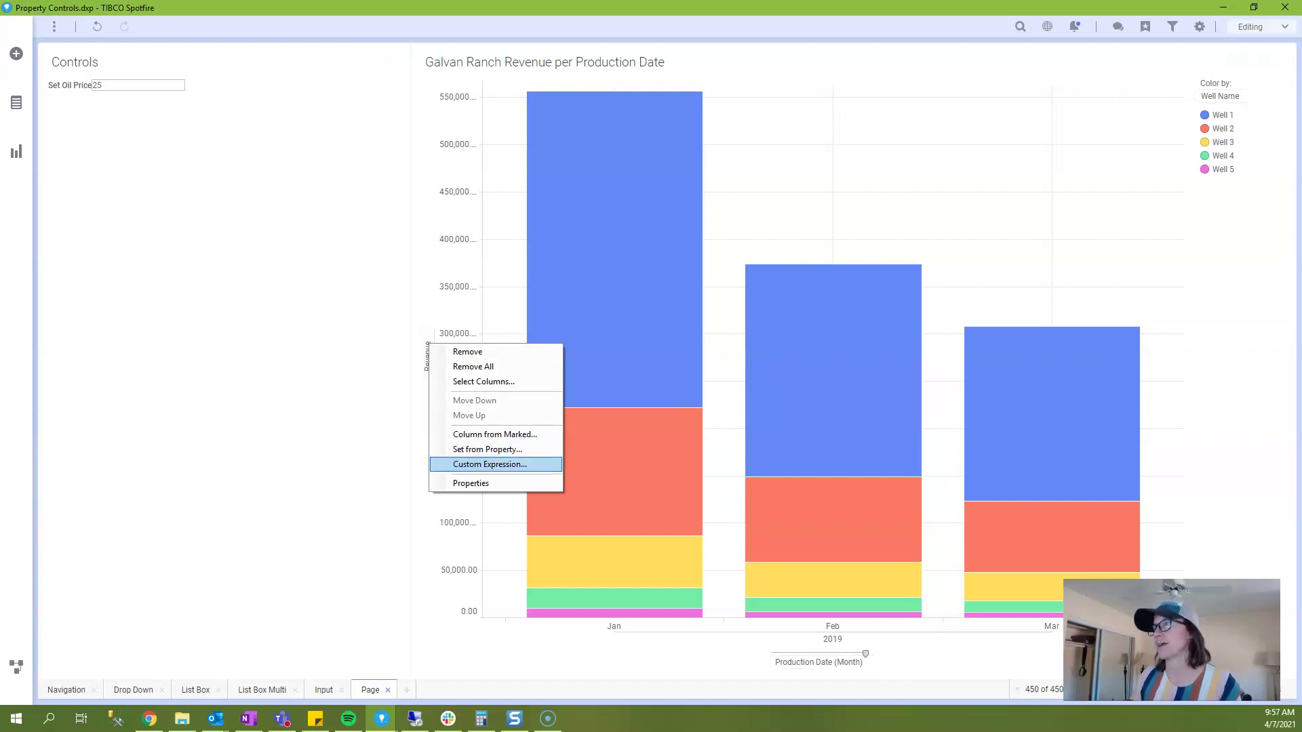
pyautogui.click(489, 464)
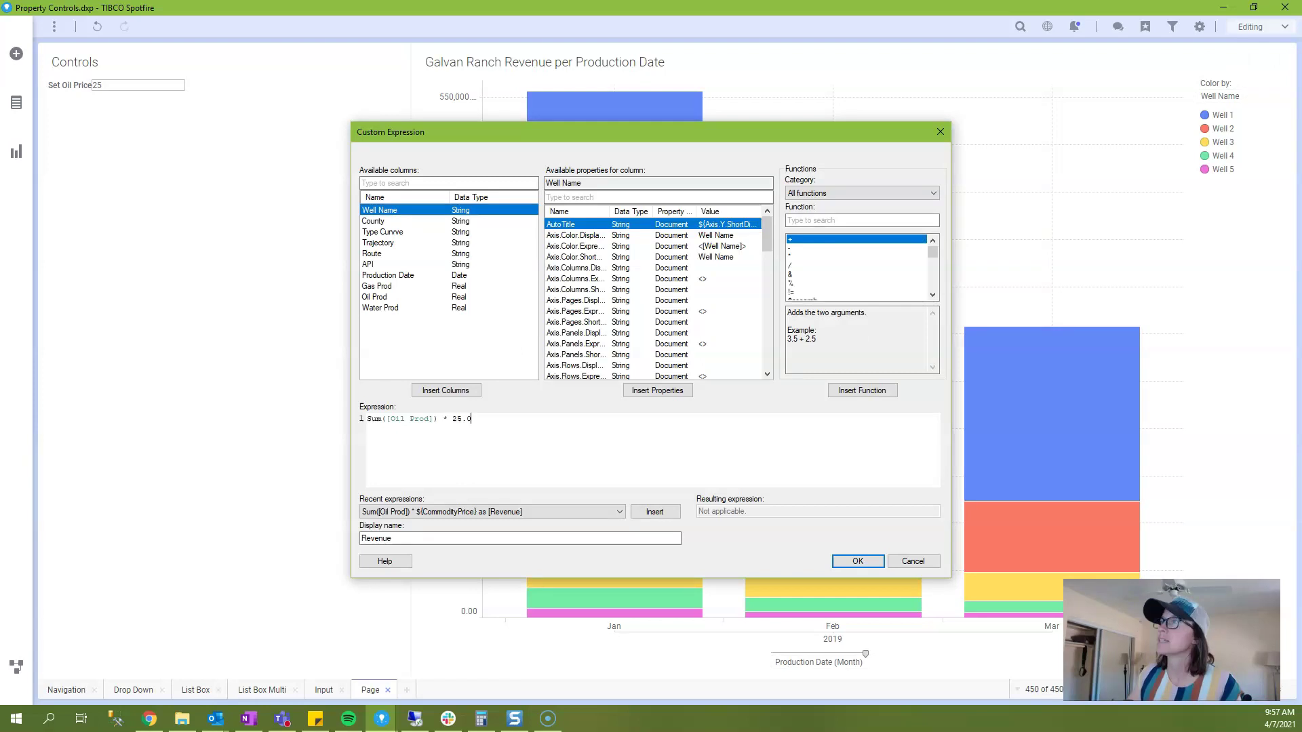
pyautogui.press('BackSpace')
pyautogui.press('BackSpace')
pyautogui.press('BackSpace')
pyautogui.press('BackSpace')
pyautogui.press('BackSpace')
pyautogui.press('BackSpace')
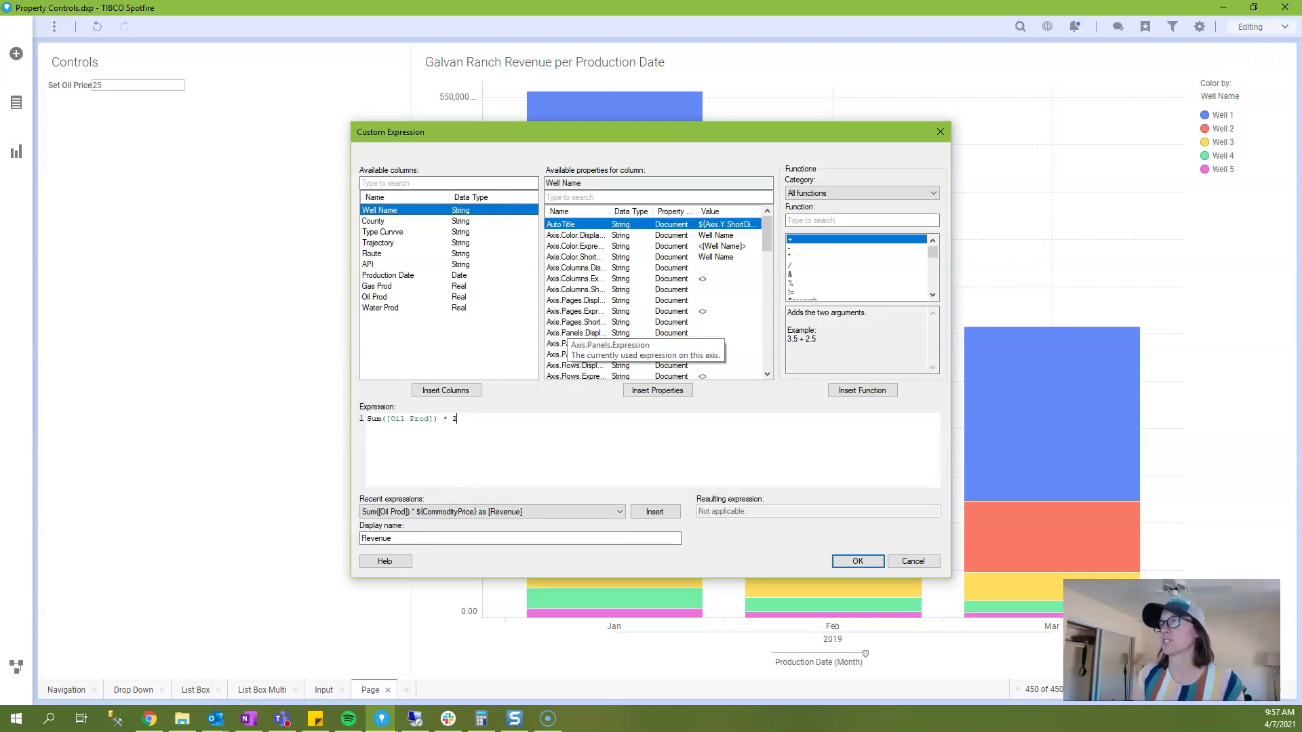
pyautogui.write('*')
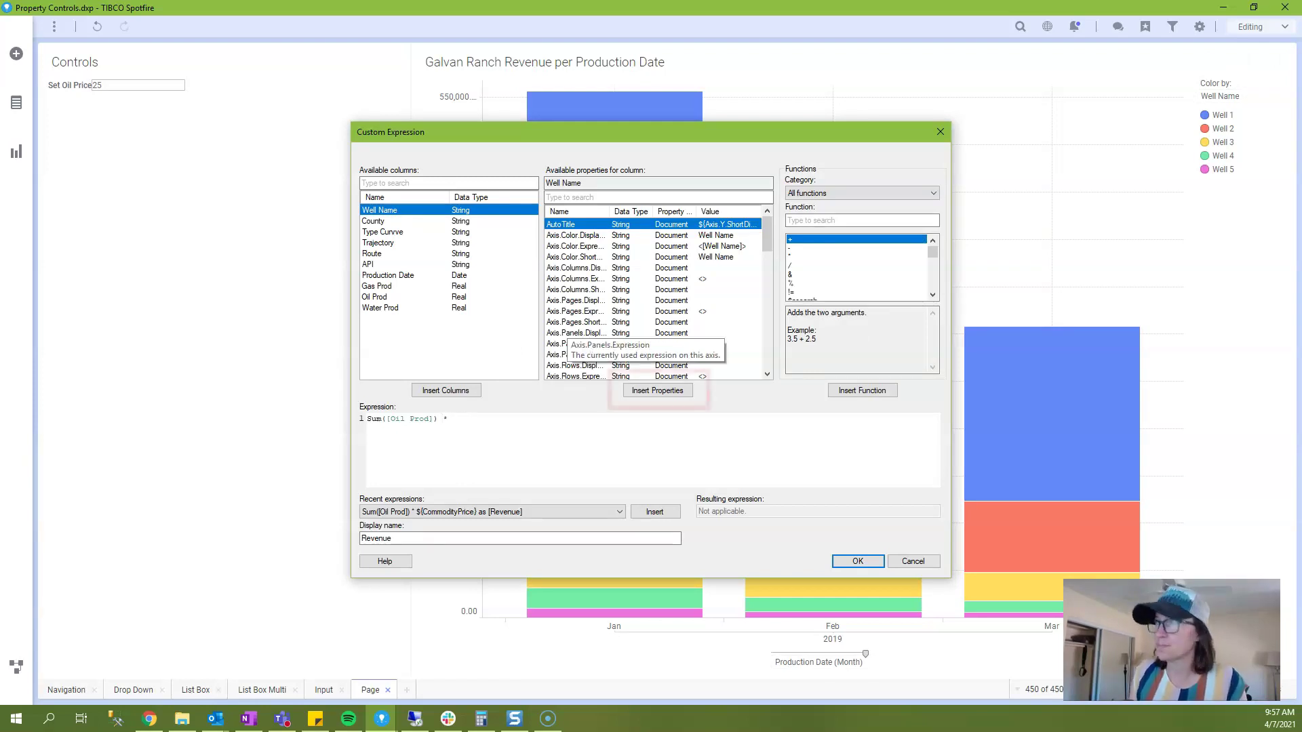
pyautogui.click(658, 196)
pyautogui.write('commi')
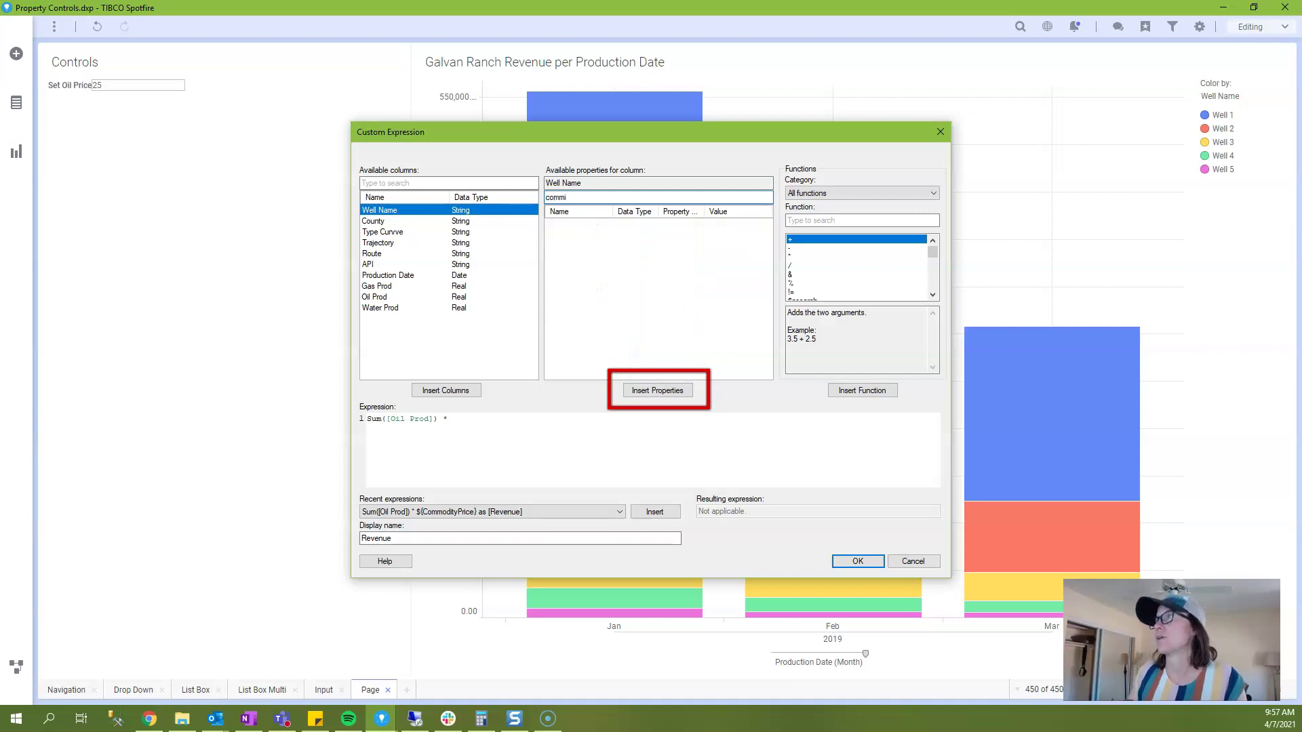
pyautogui.press('BackSpace')
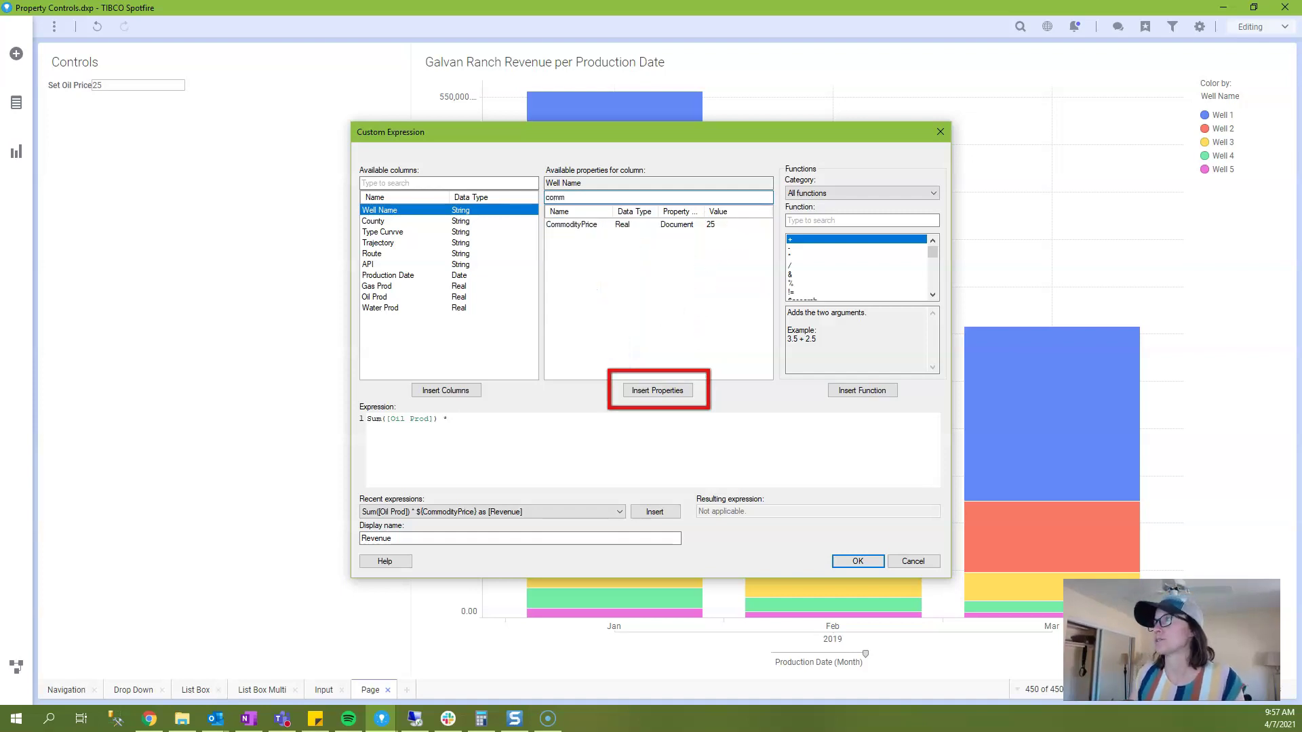
pyautogui.click(572, 224)
pyautogui.click(657, 390)
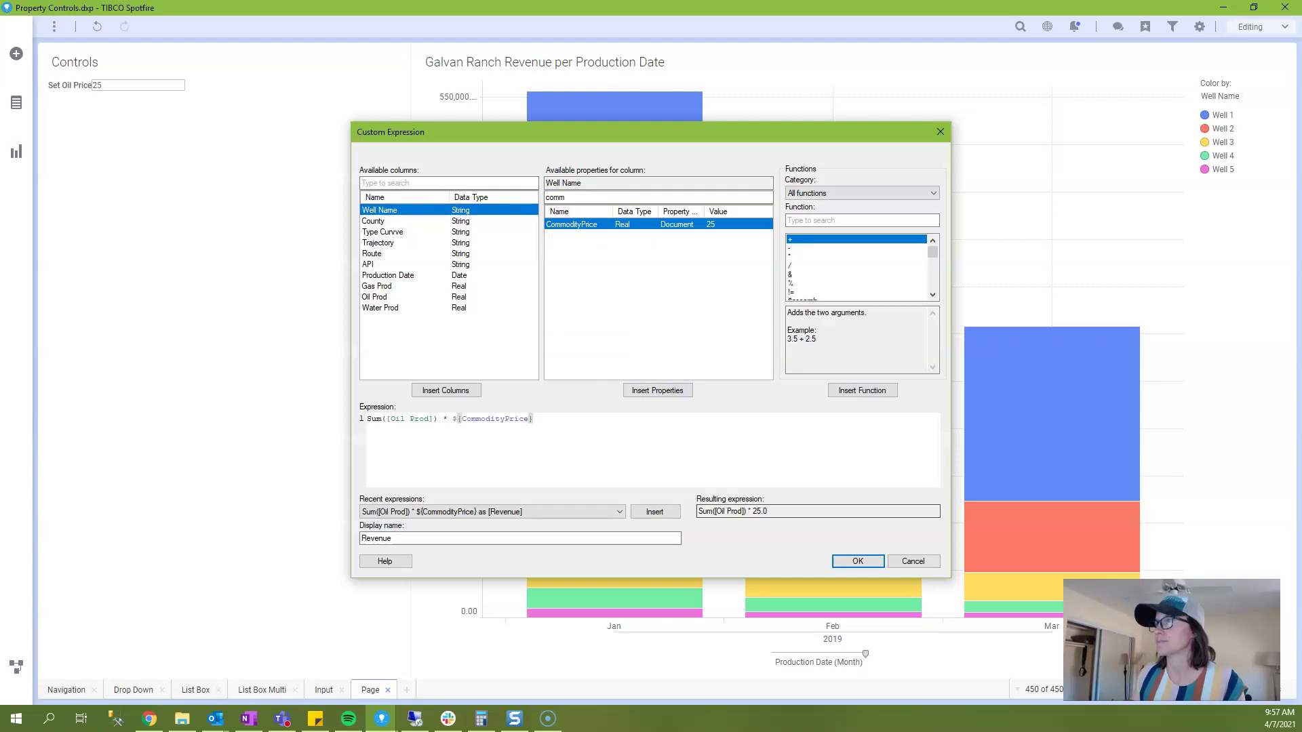
pyautogui.click(858, 561)
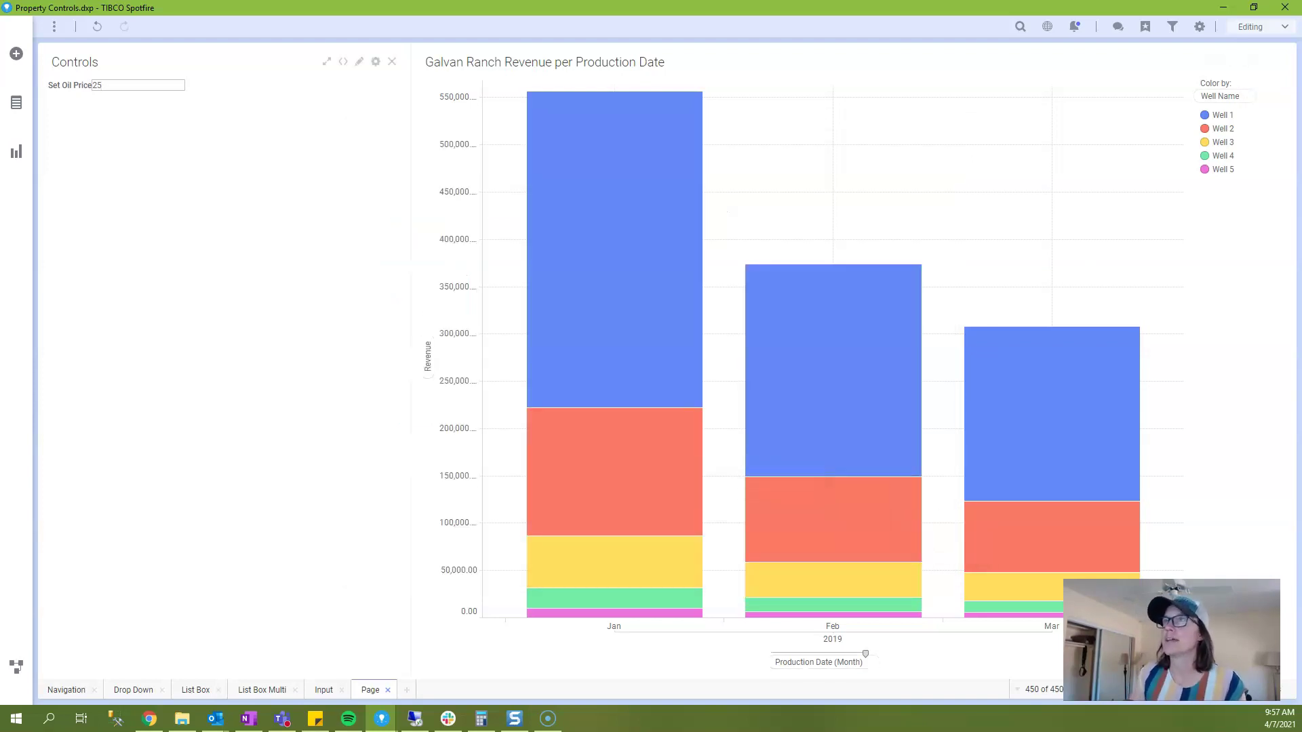
# - Enter 45 as the oil price, lifting January's revenue to about 1,000,000
pyautogui.press('BackSpace')
pyautogui.press('BackSpace')
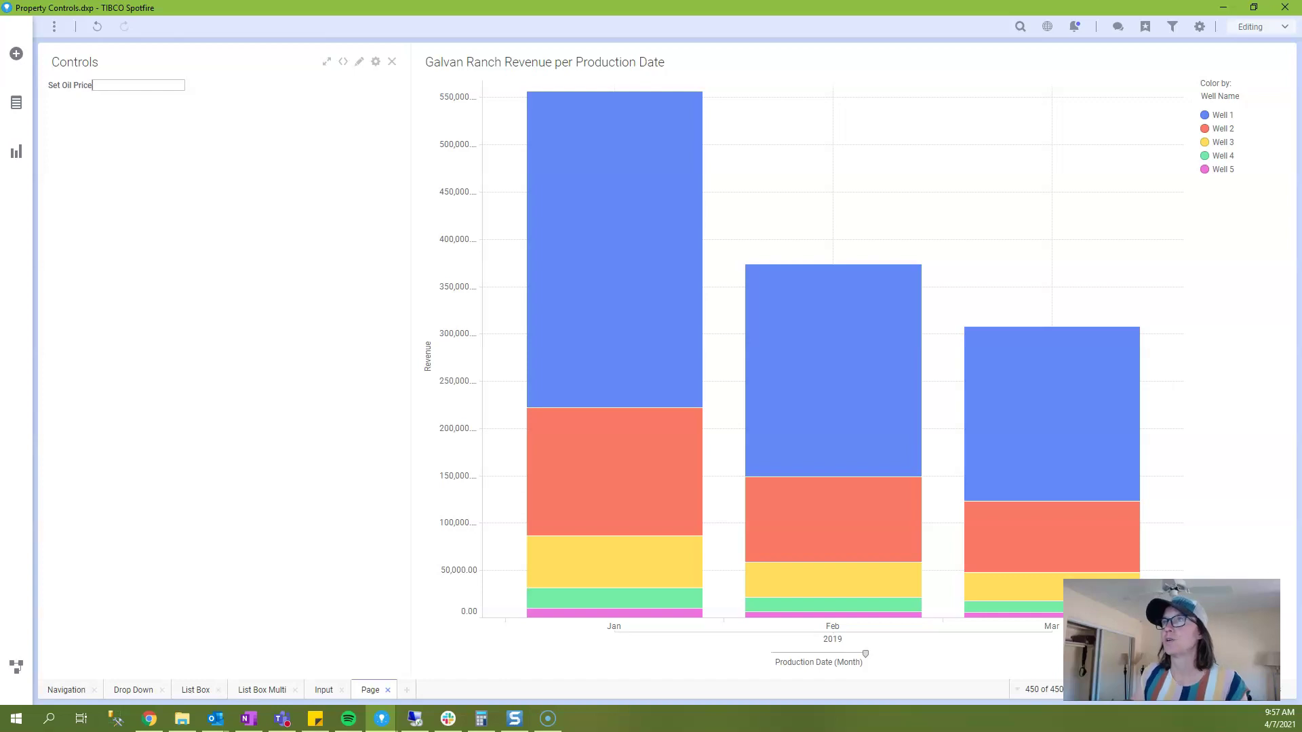
pyautogui.write('45')
pyautogui.press('Return')
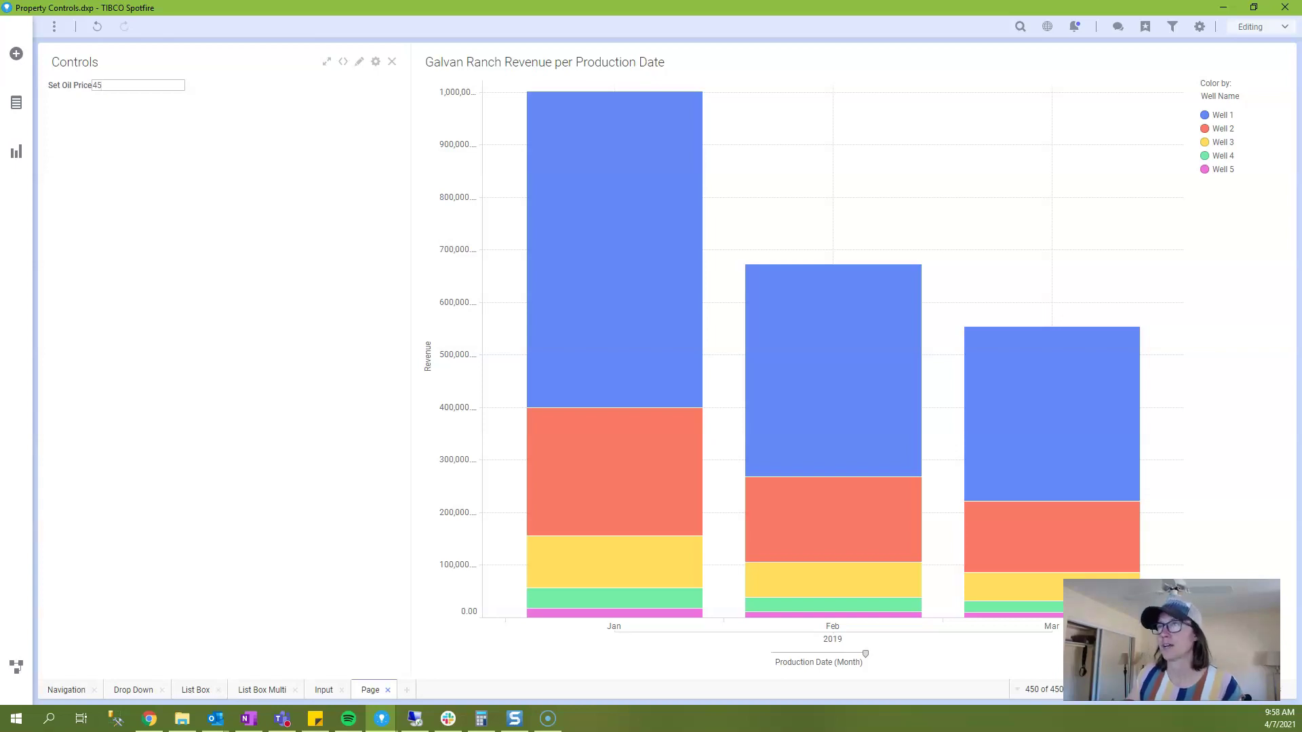
pyautogui.rightClick(96, 120)
# - In the Controls HTML, add a new line <b><p>Field for Title</b> under the oil price control
pyautogui.click(139, 144)
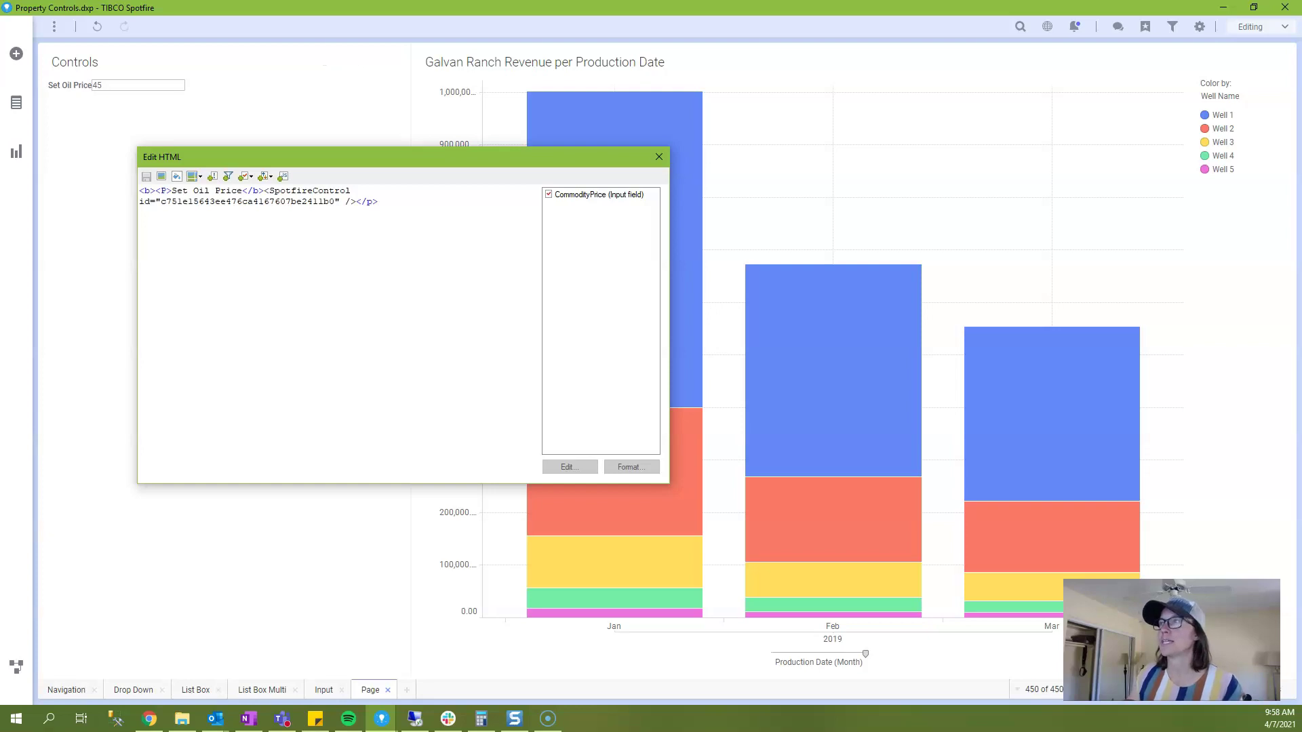
pyautogui.press('Return')
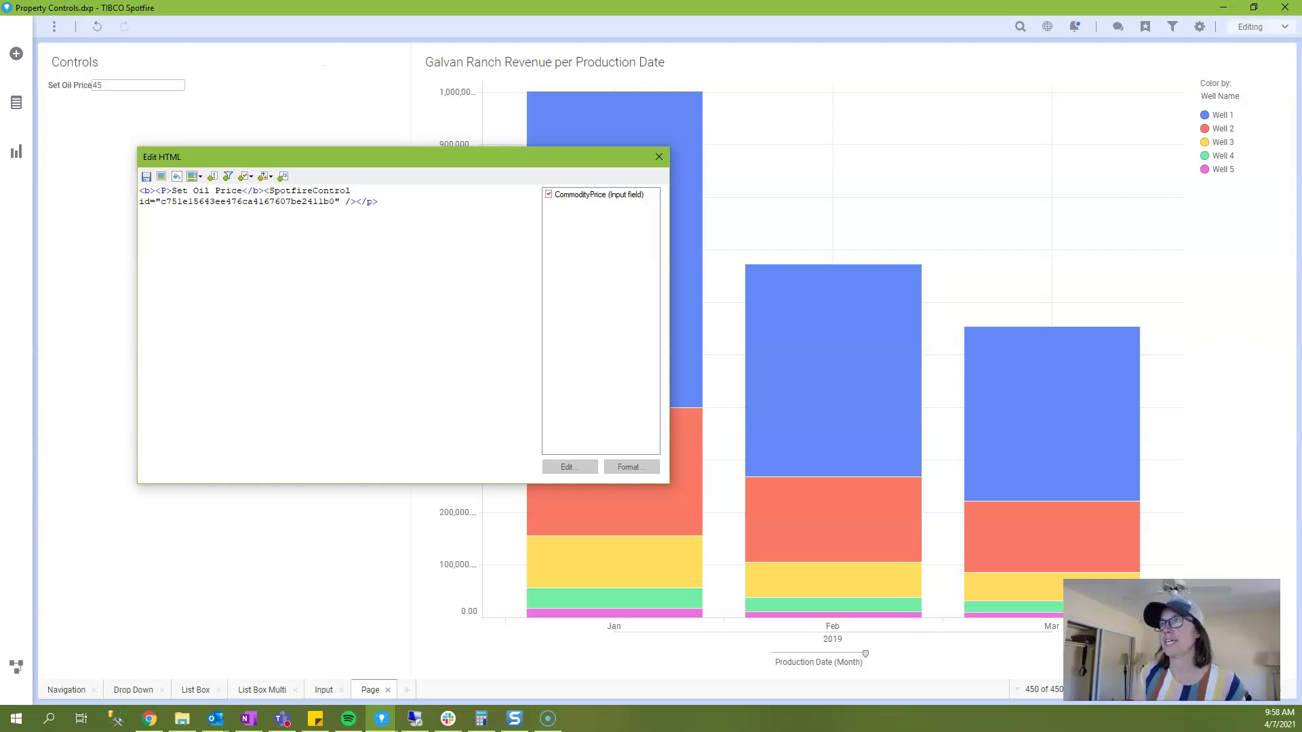
pyautogui.write('<b><p')
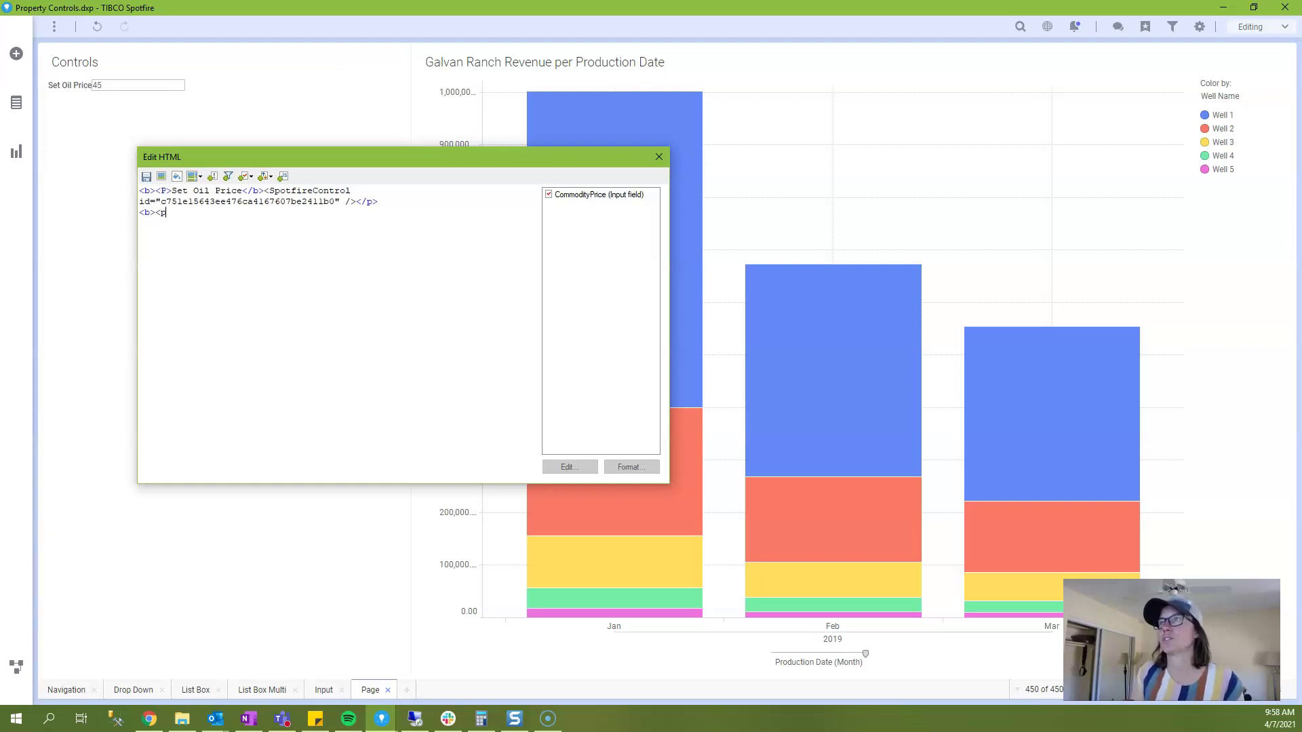
pyautogui.write('>Fonts')
pyautogui.press('BackSpace')
pyautogui.press('BackSpace')
pyautogui.press('BackSpace')
pyautogui.press('BackSpace')
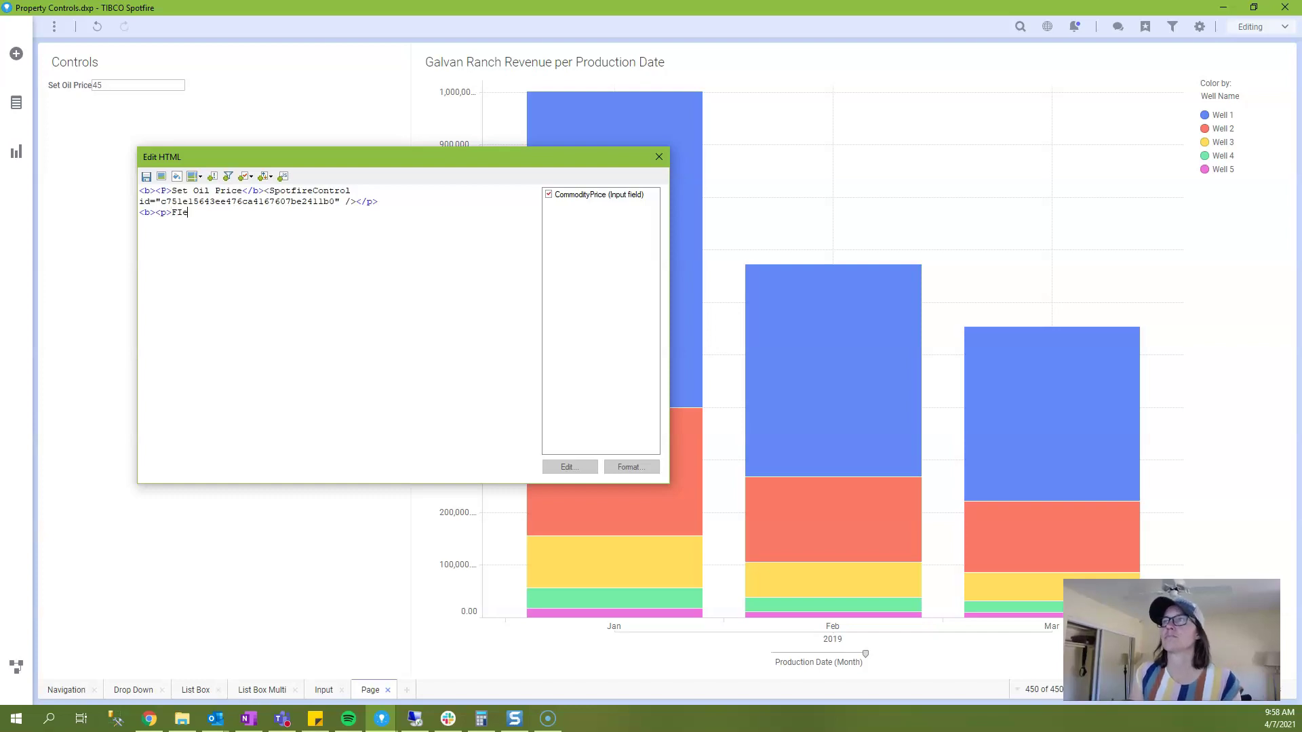
pyautogui.write('ield for Ti')
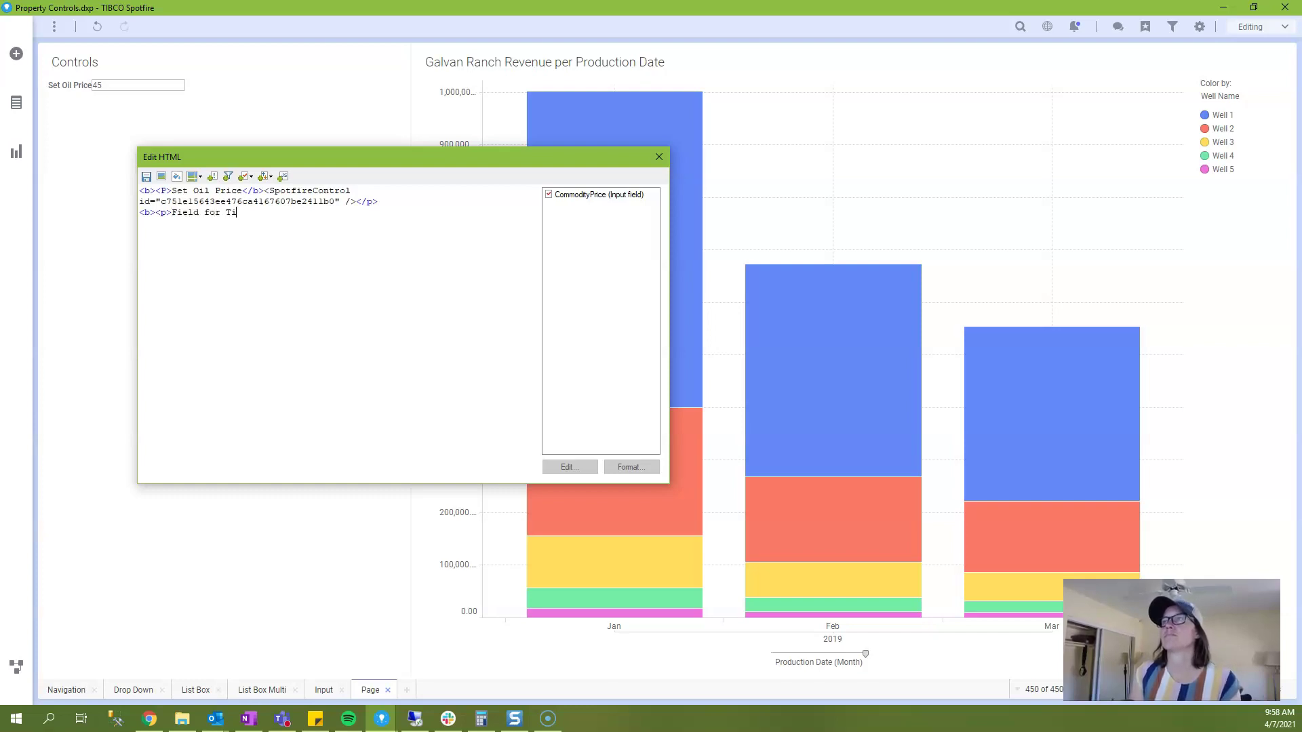
pyautogui.write('tle</b>')
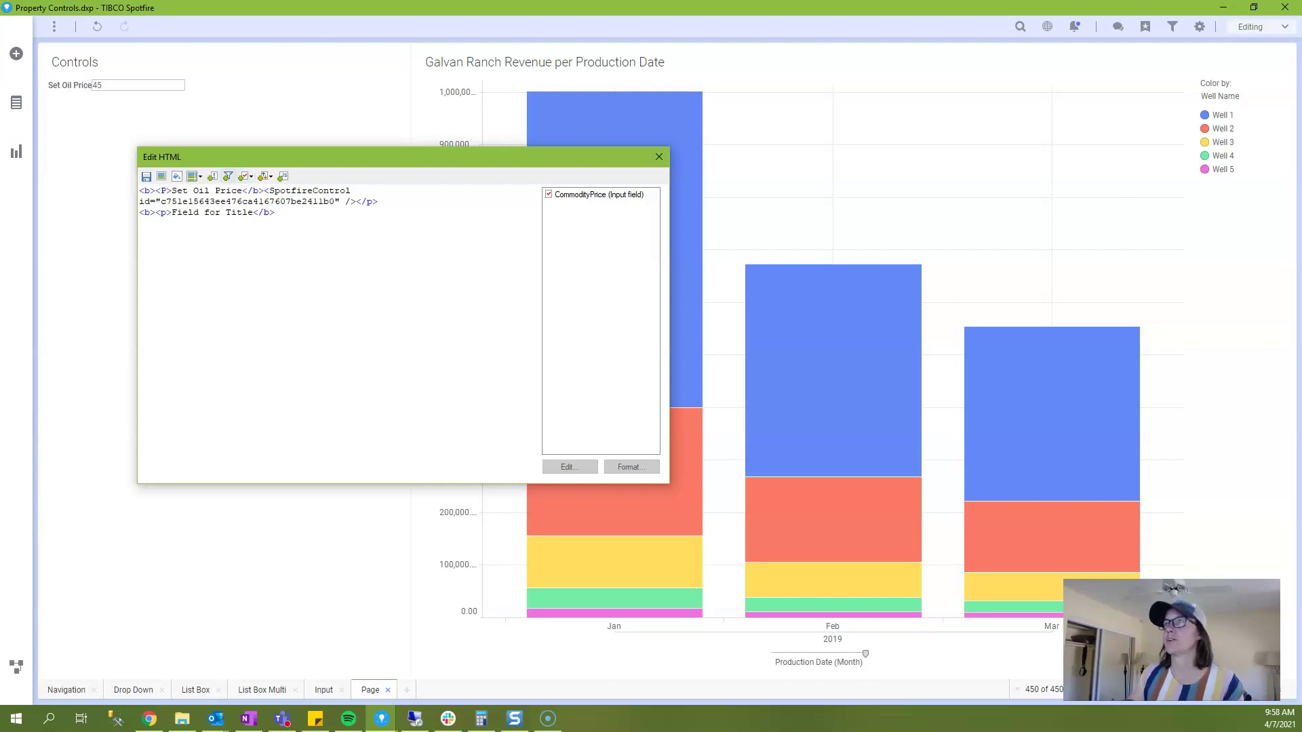
pyautogui.click(246, 176)
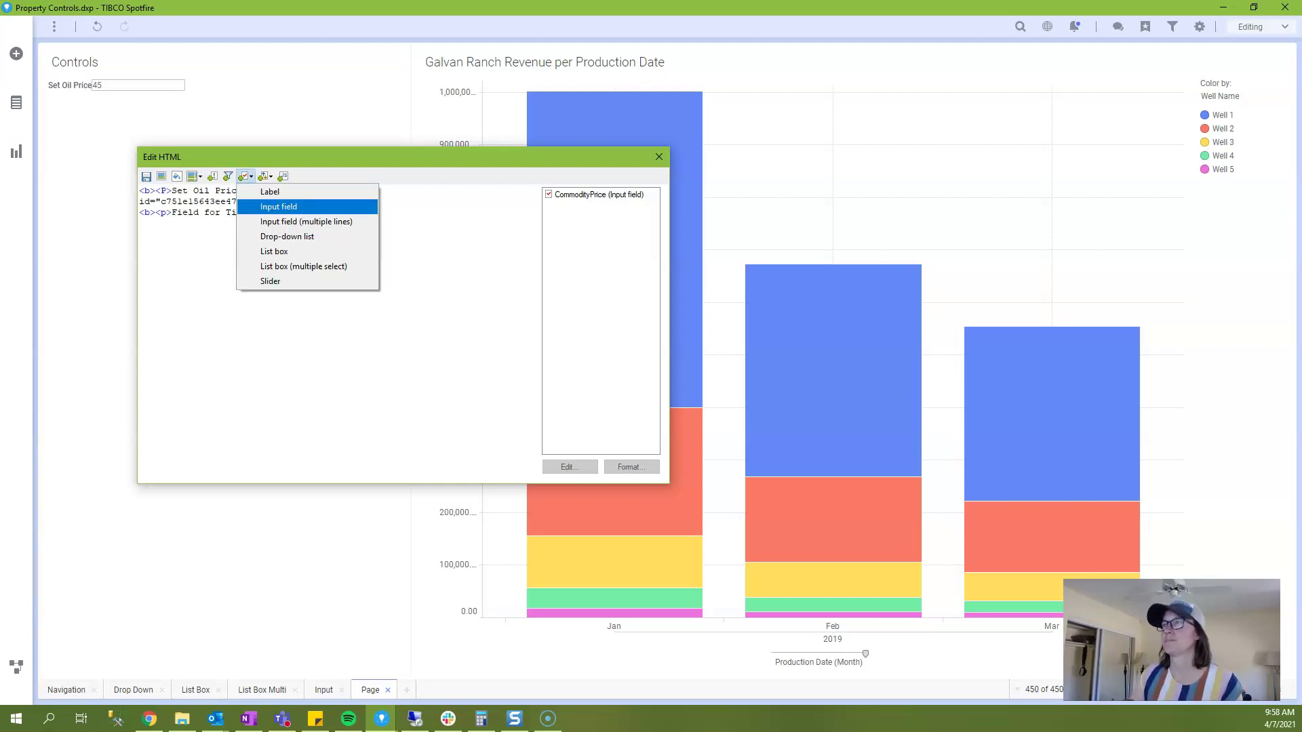
# - Insert an input field bound to new String property Field holding 'Sweetie Peck'
pyautogui.click(274, 203)
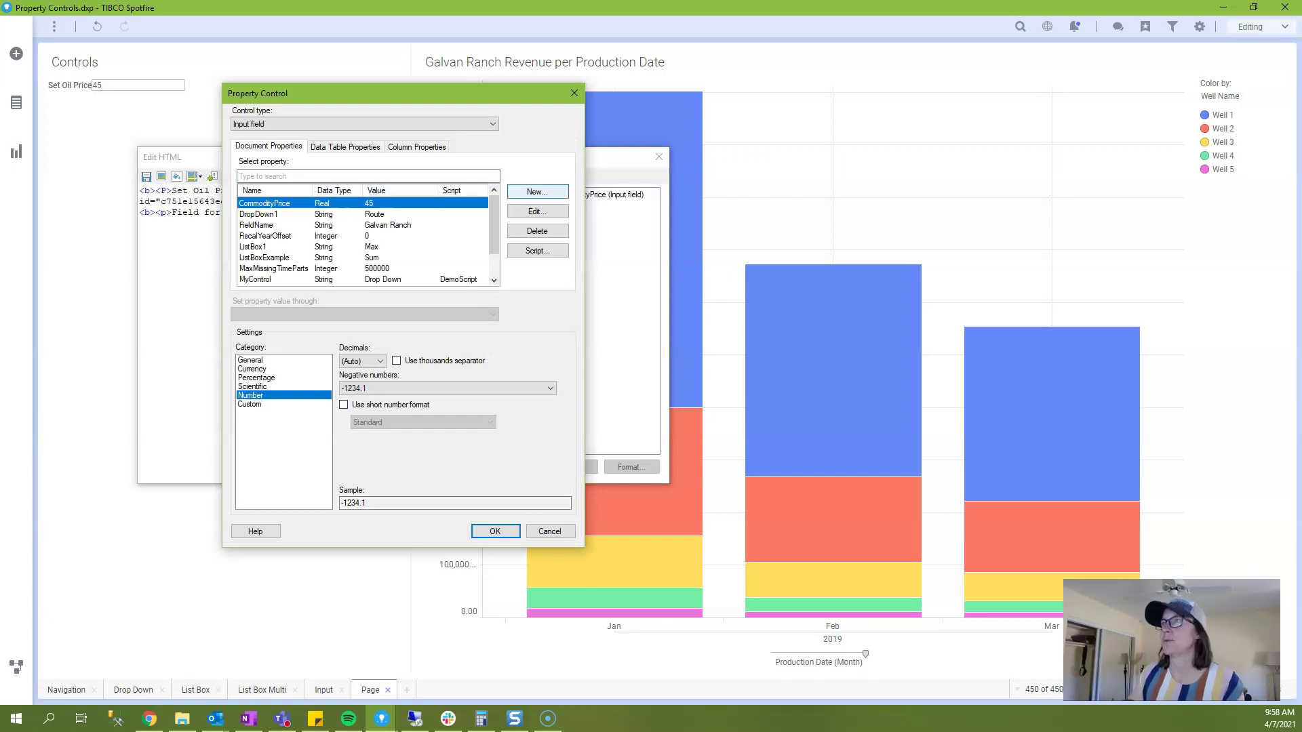
pyautogui.click(537, 192)
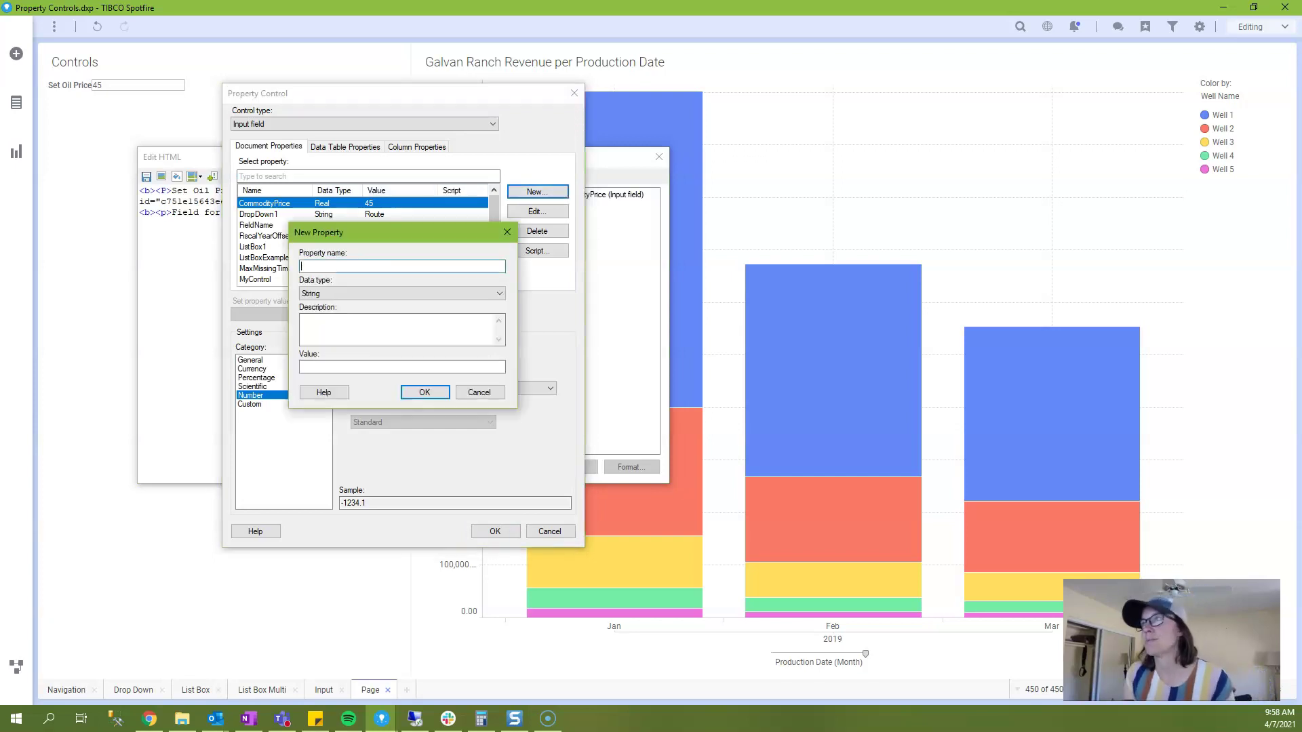
pyautogui.write('Field')
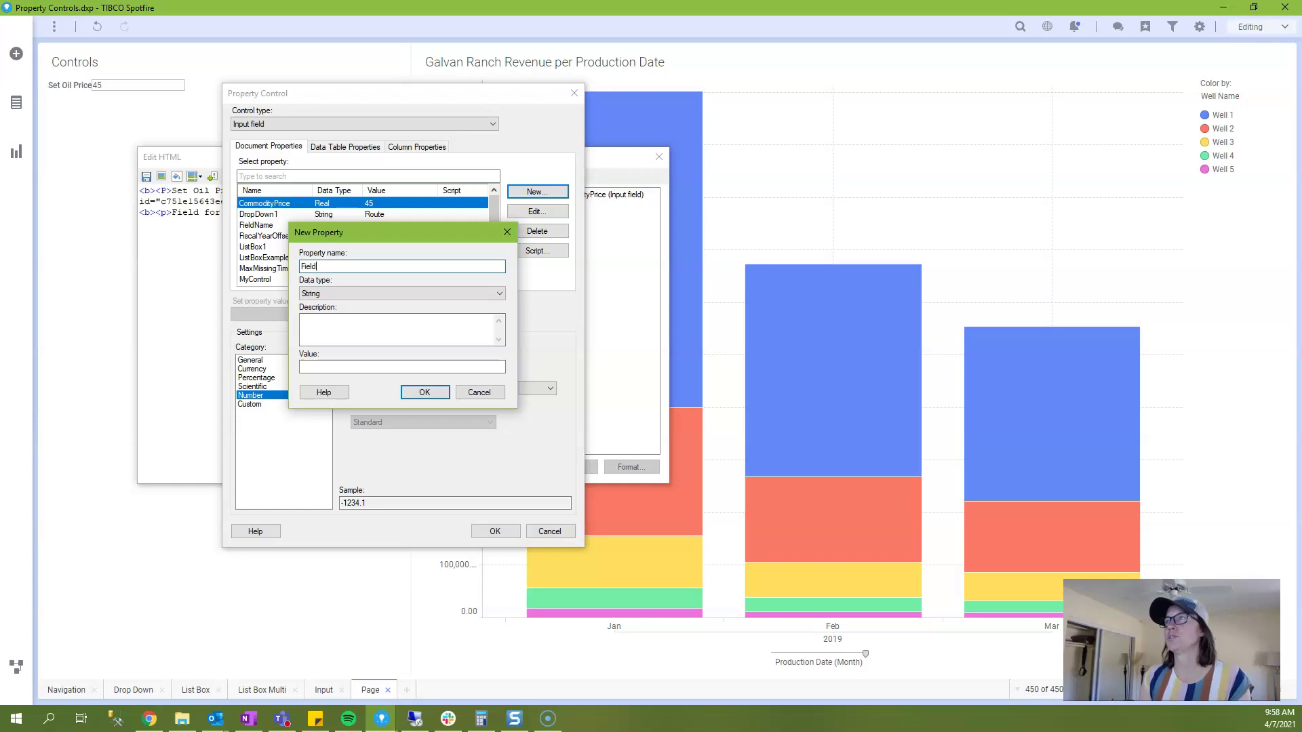
pyautogui.write('Name')
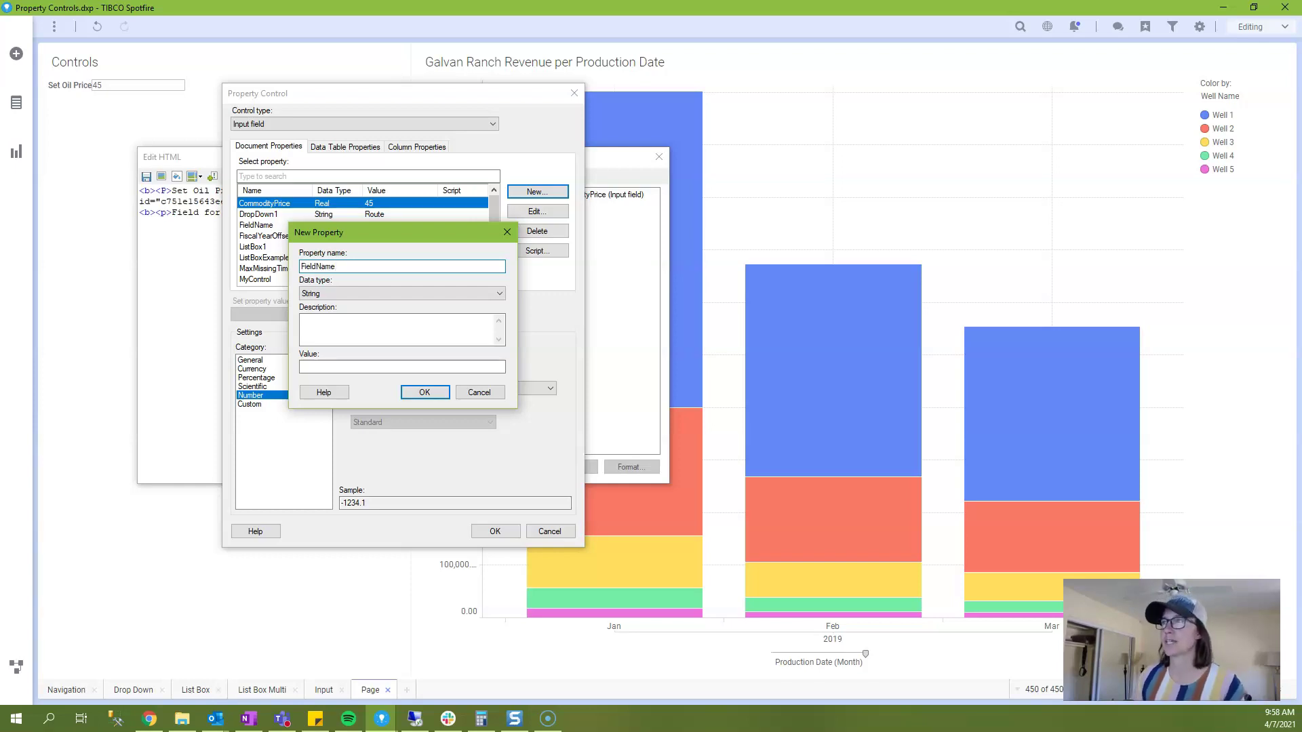
pyautogui.press('Tab')
pyautogui.press('Tab')
pyautogui.press('Tab')
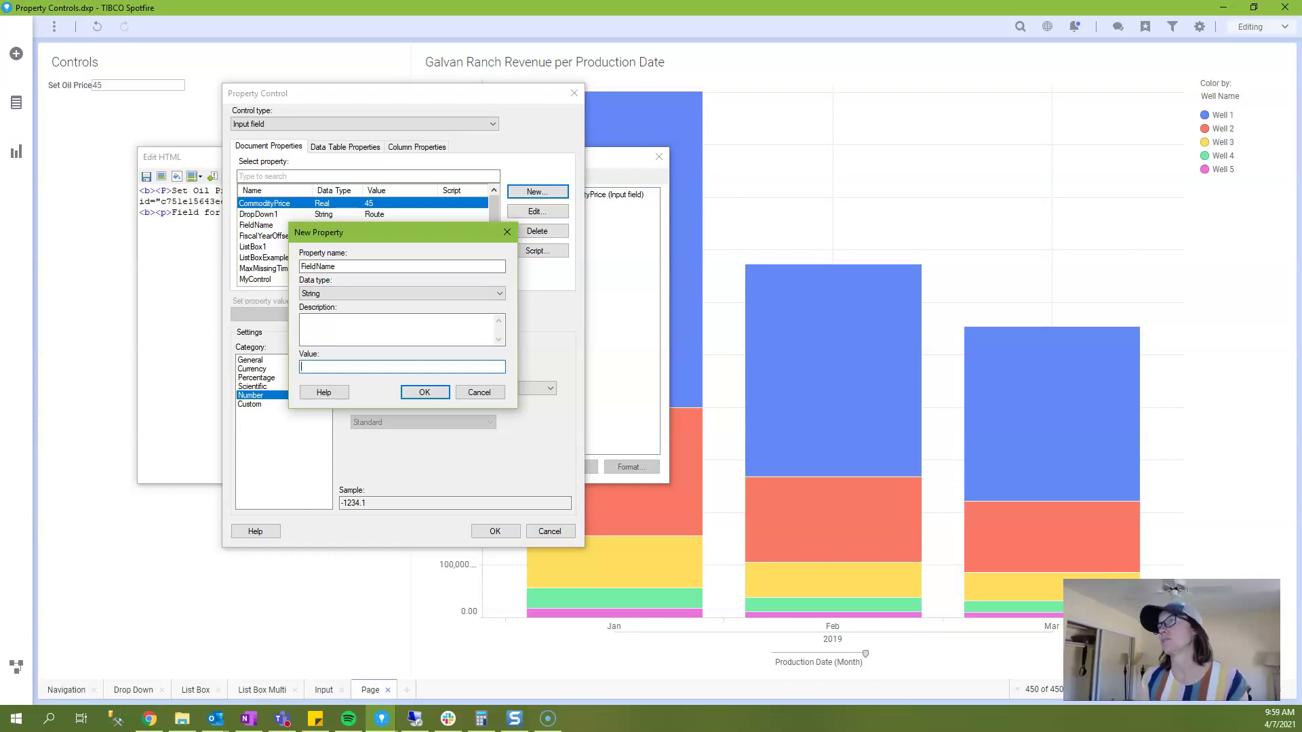
pyautogui.write('weetie ')
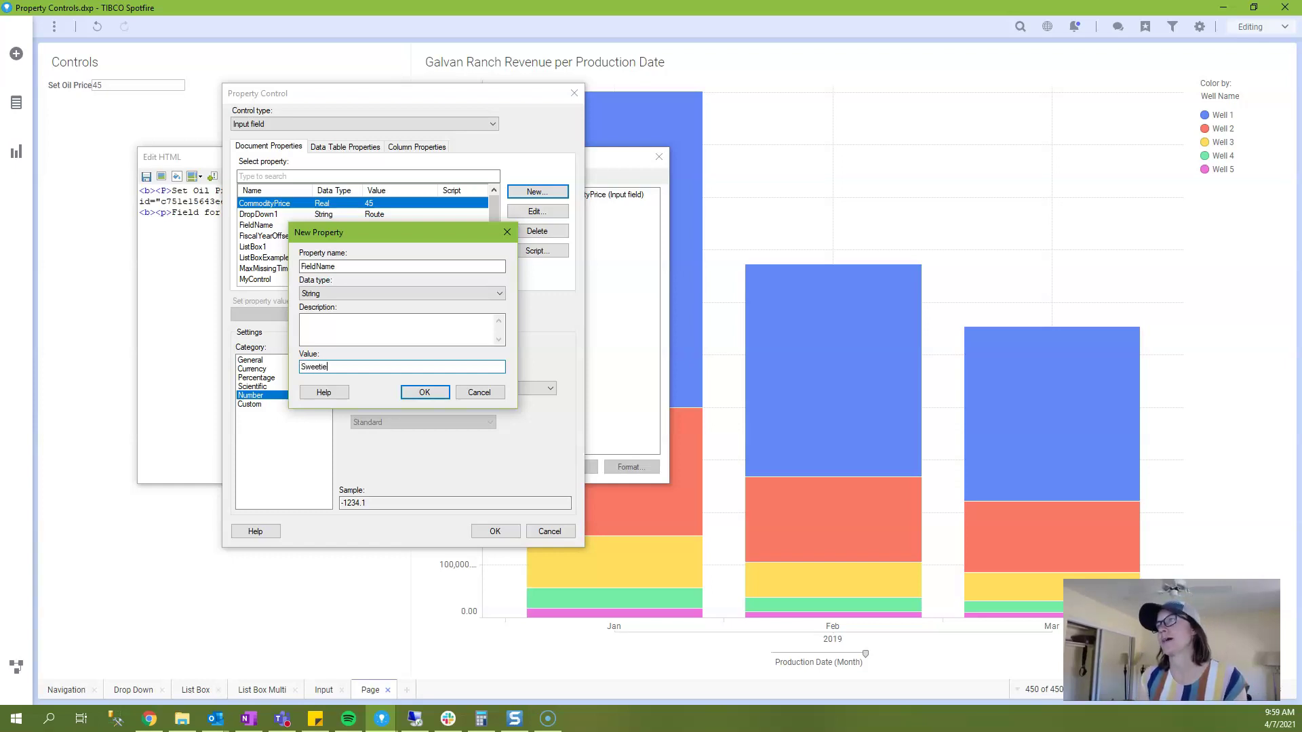
pyautogui.write('Peck')
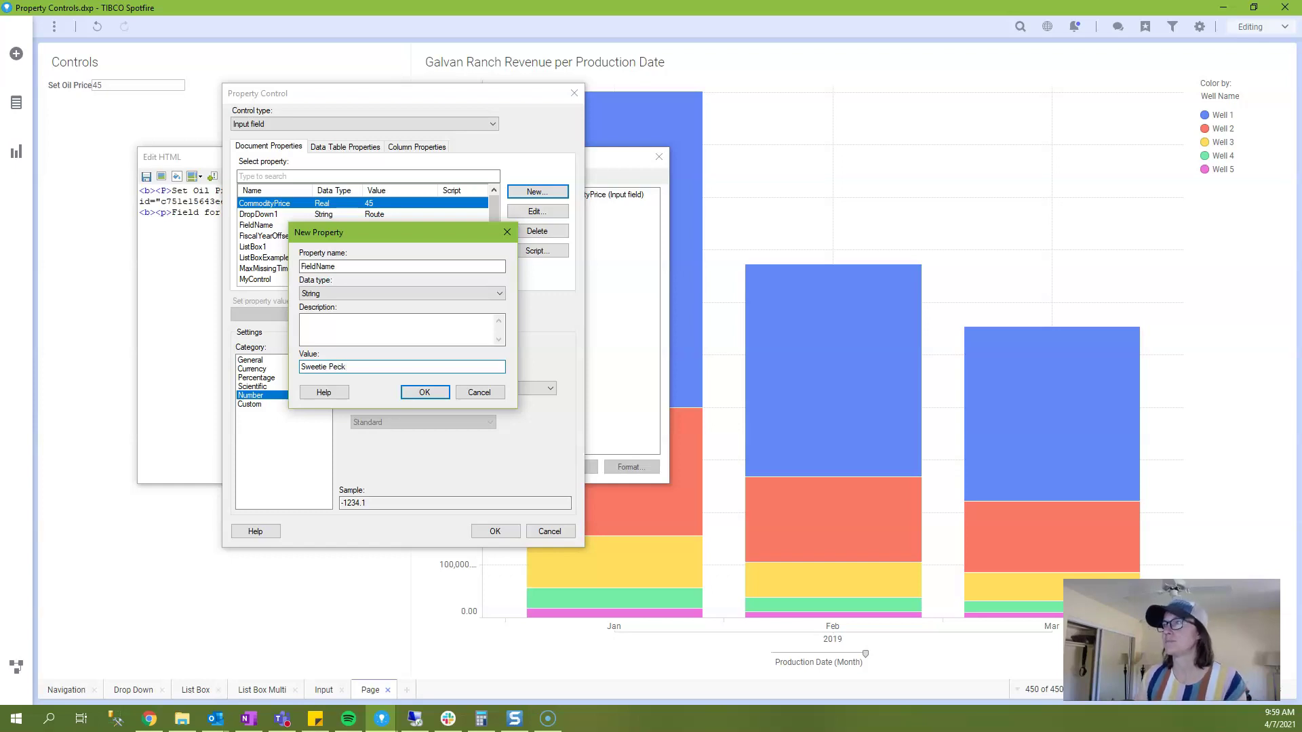
pyautogui.press('Return')
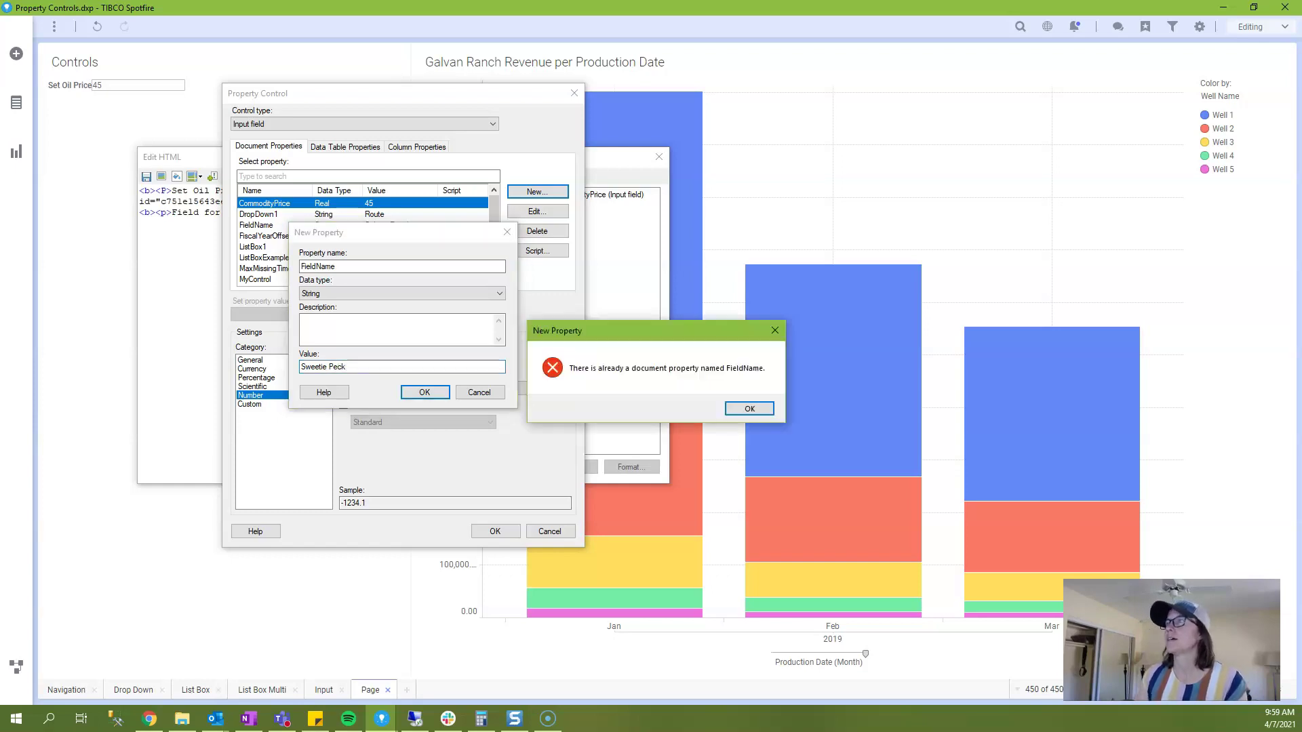
pyautogui.press('Return')
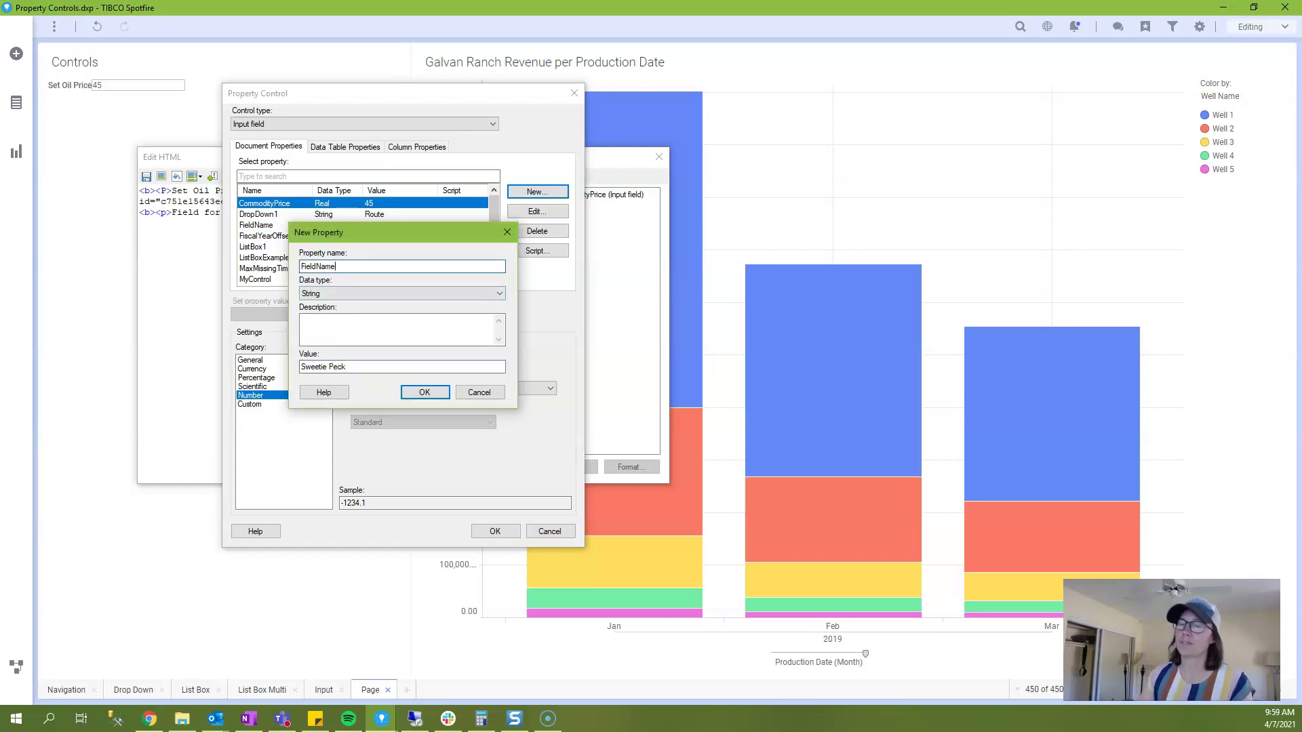
pyautogui.write('Well')
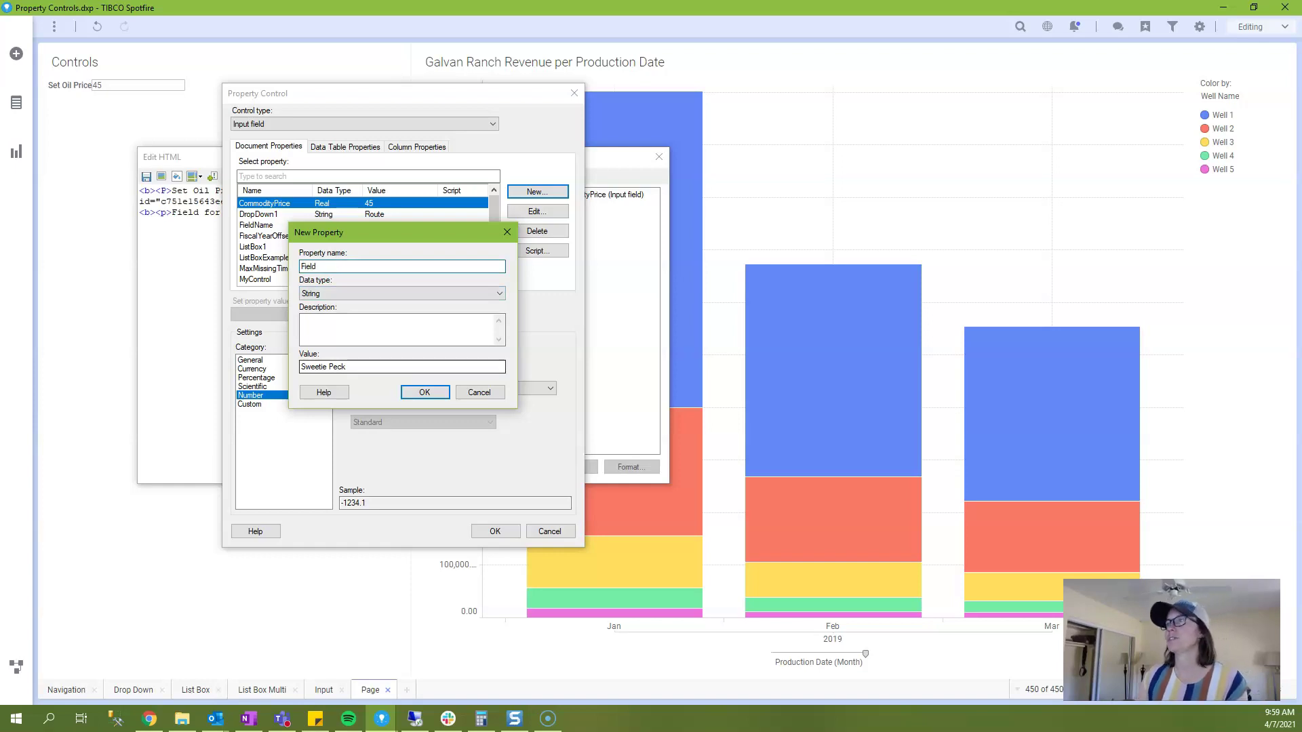
pyautogui.press('Return')
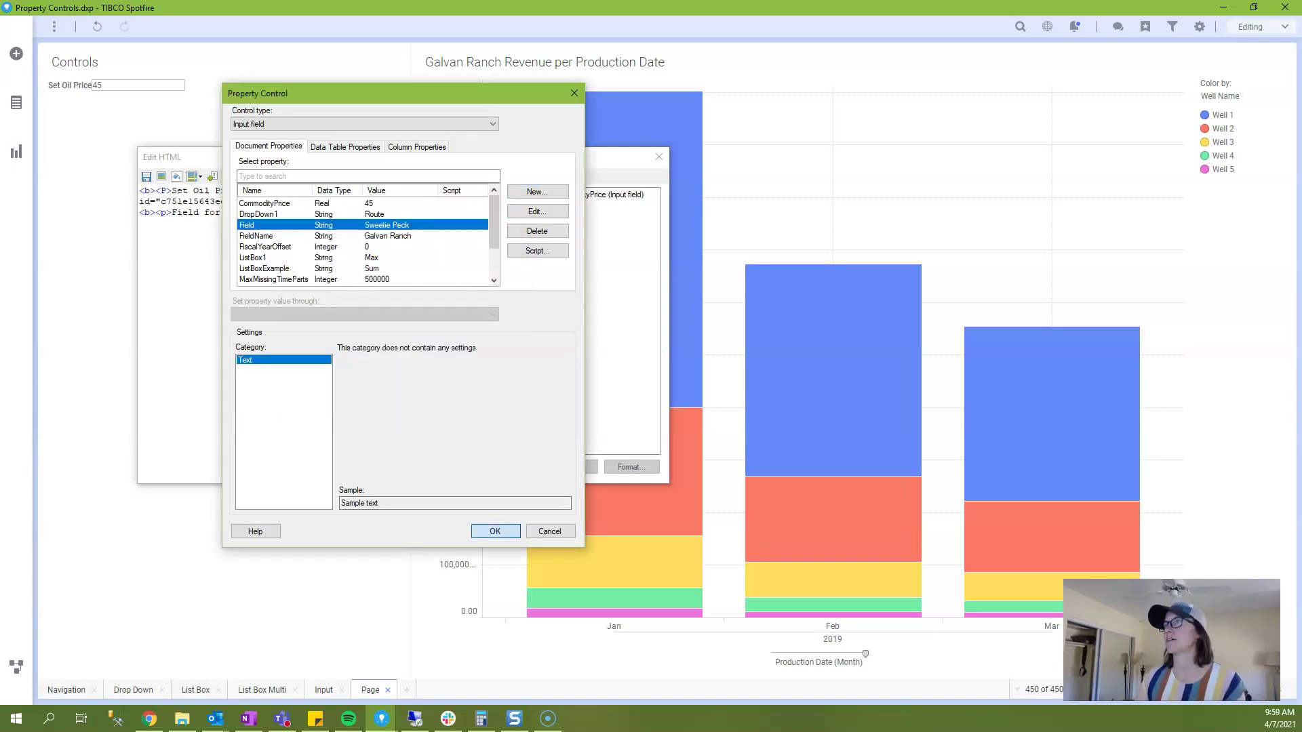
pyautogui.press('Return')
pyautogui.click(659, 157)
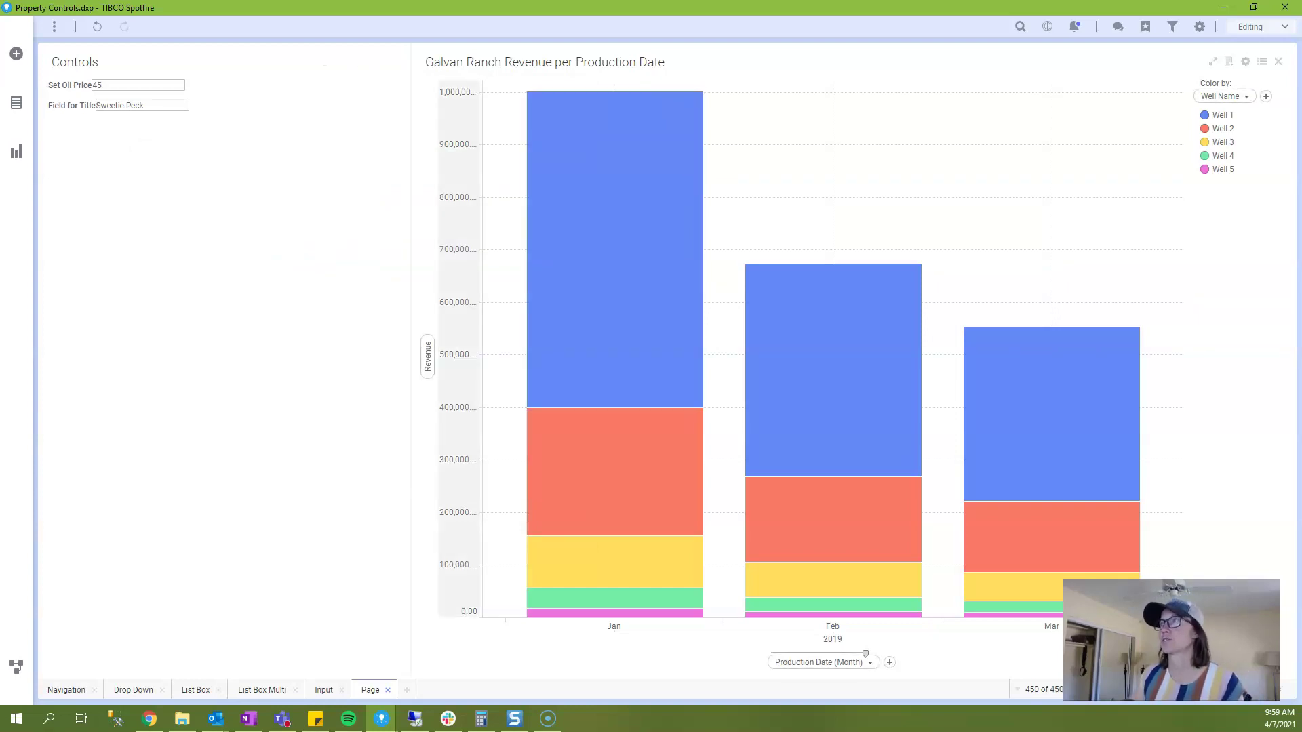
# - Open the title expression editor in the bar chart's General properties
pyautogui.rightClick(753, 126)
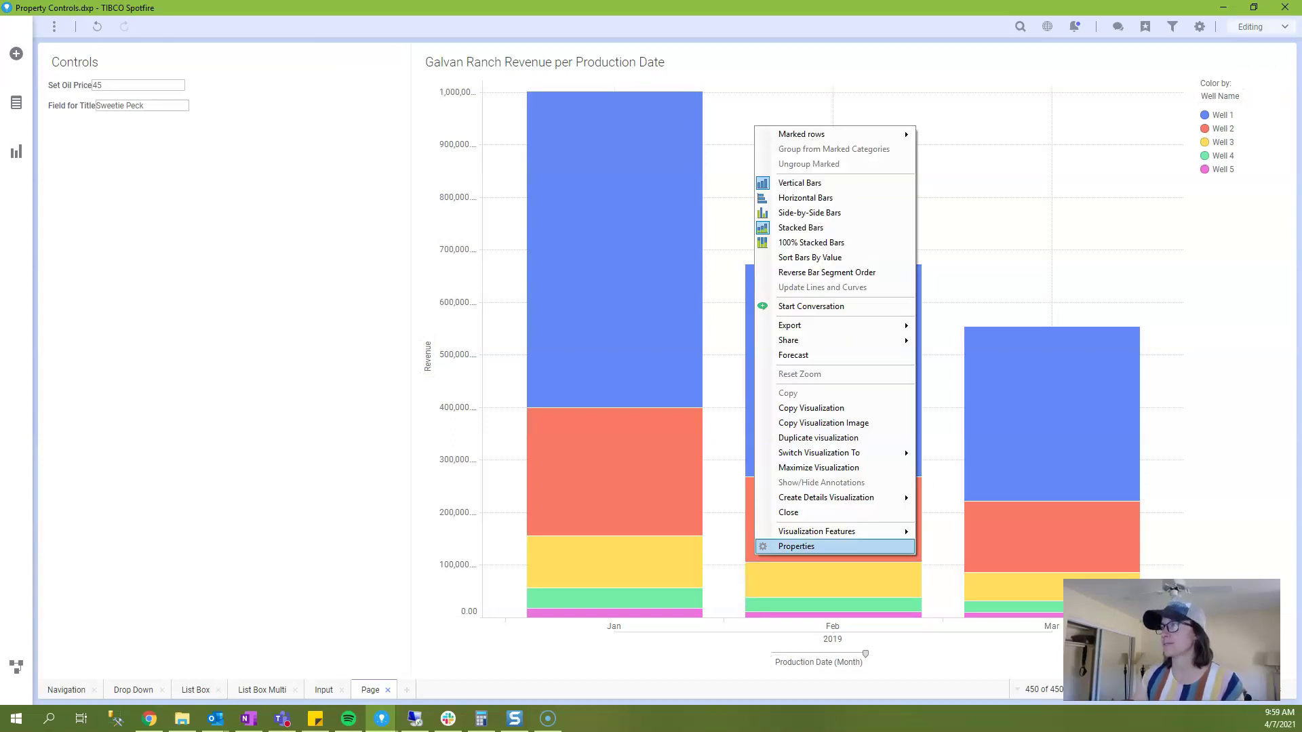
pyautogui.click(796, 547)
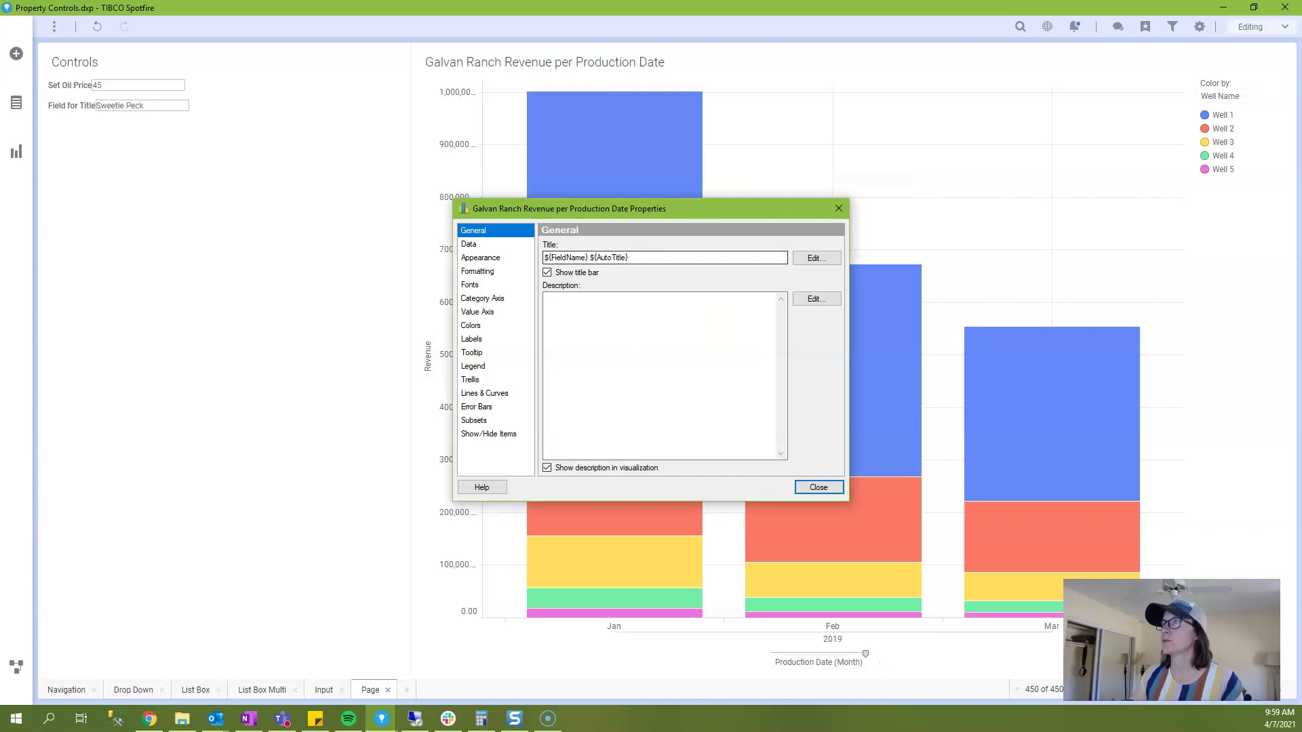
pyautogui.click(629, 257)
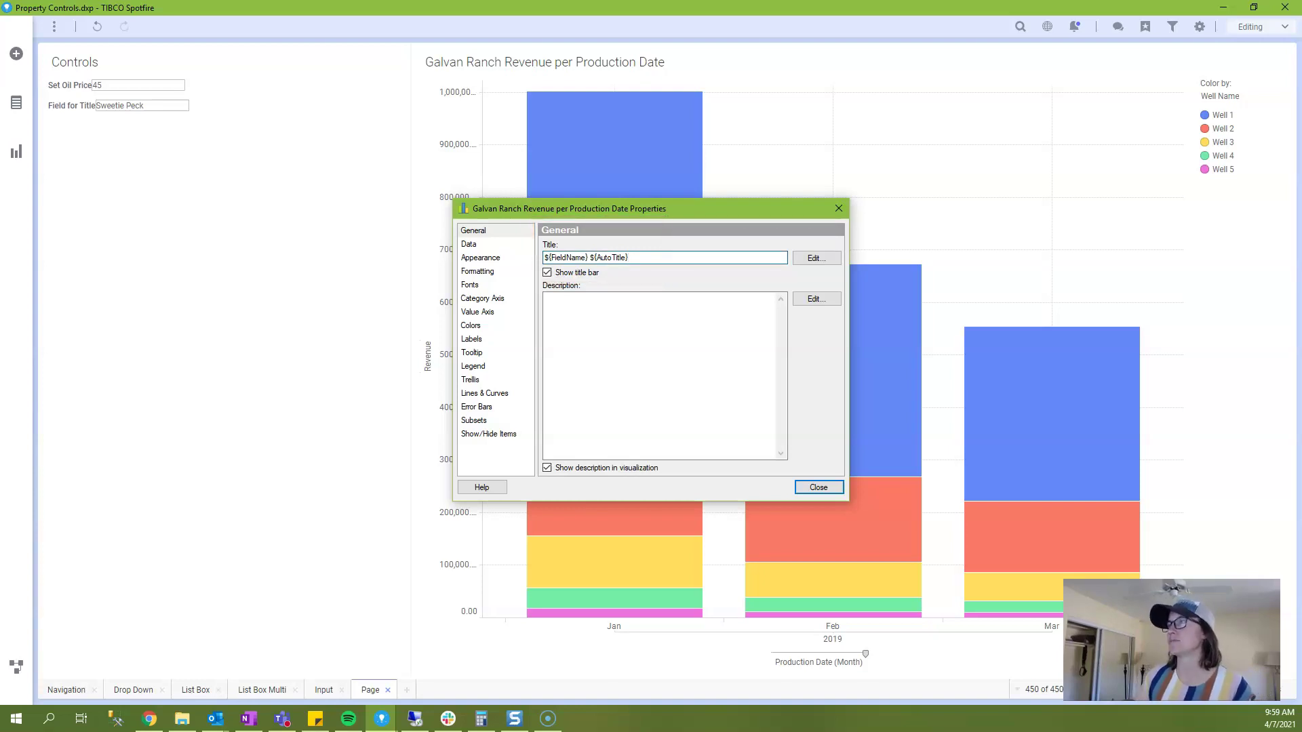
pyautogui.click(815, 258)
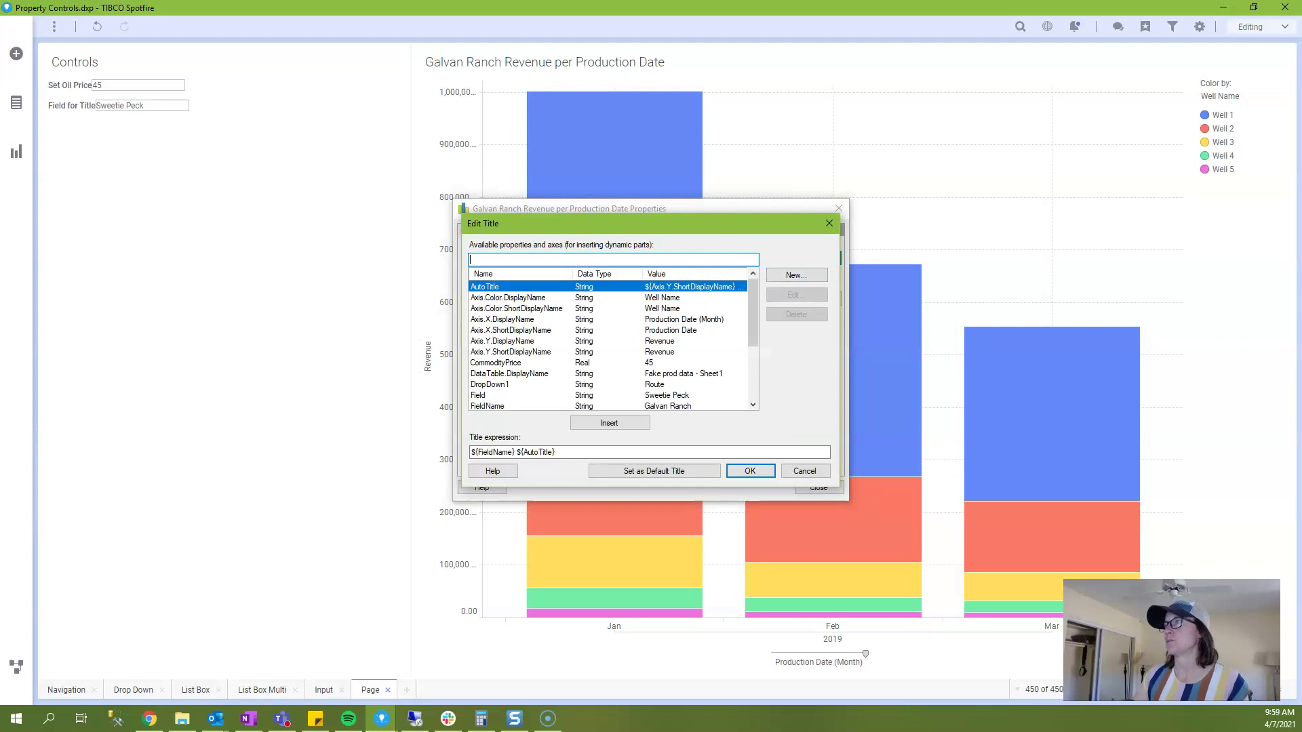
# - Change the title expression to ${Field} ${AutoTitle}, replacing the FieldName reference
pyautogui.hotkey('shift', 'Home')
pyautogui.press('BackSpace')
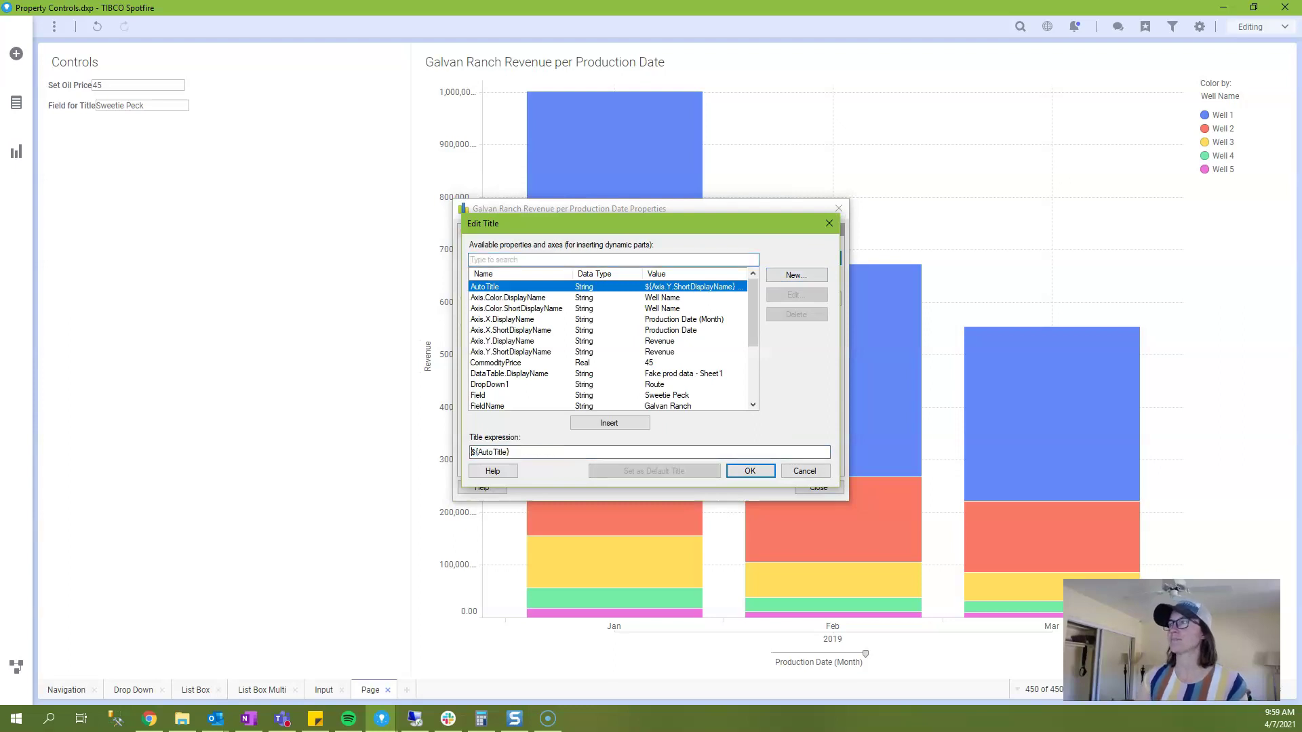
pyautogui.click(610, 260)
pyautogui.write('Field')
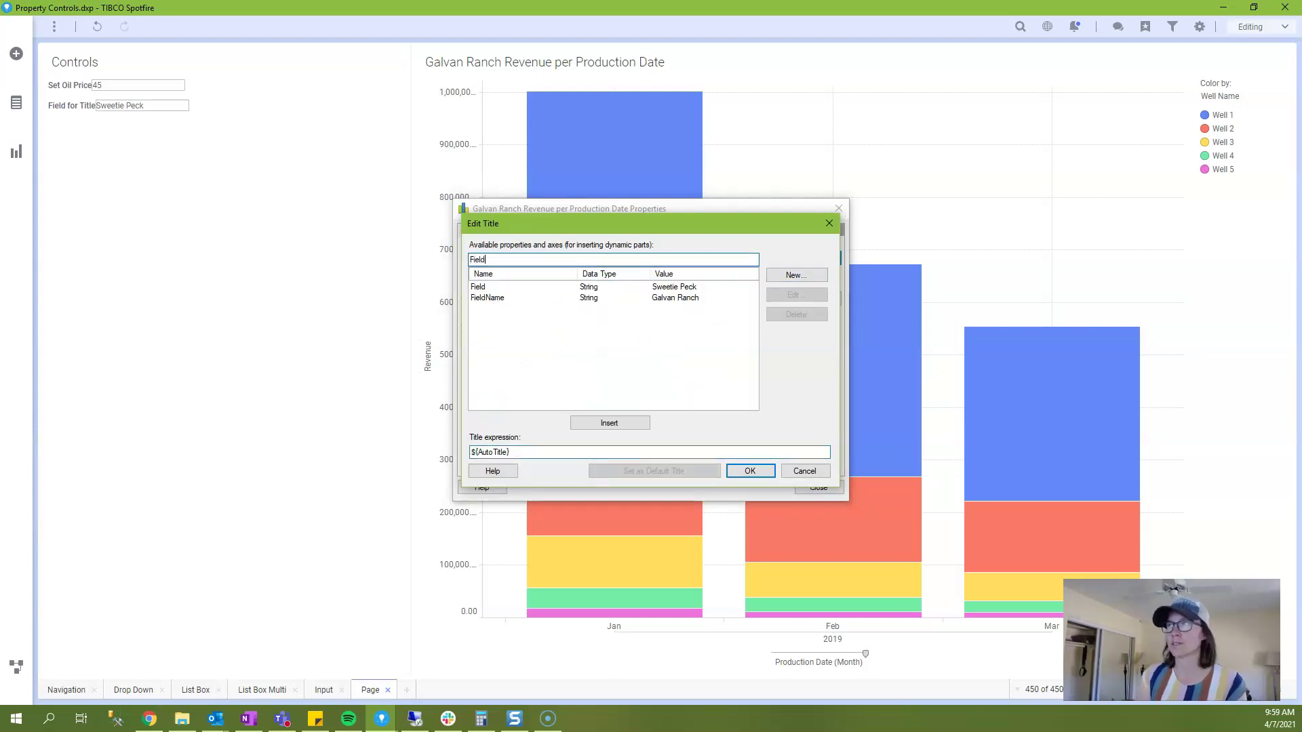
pyautogui.click(488, 287)
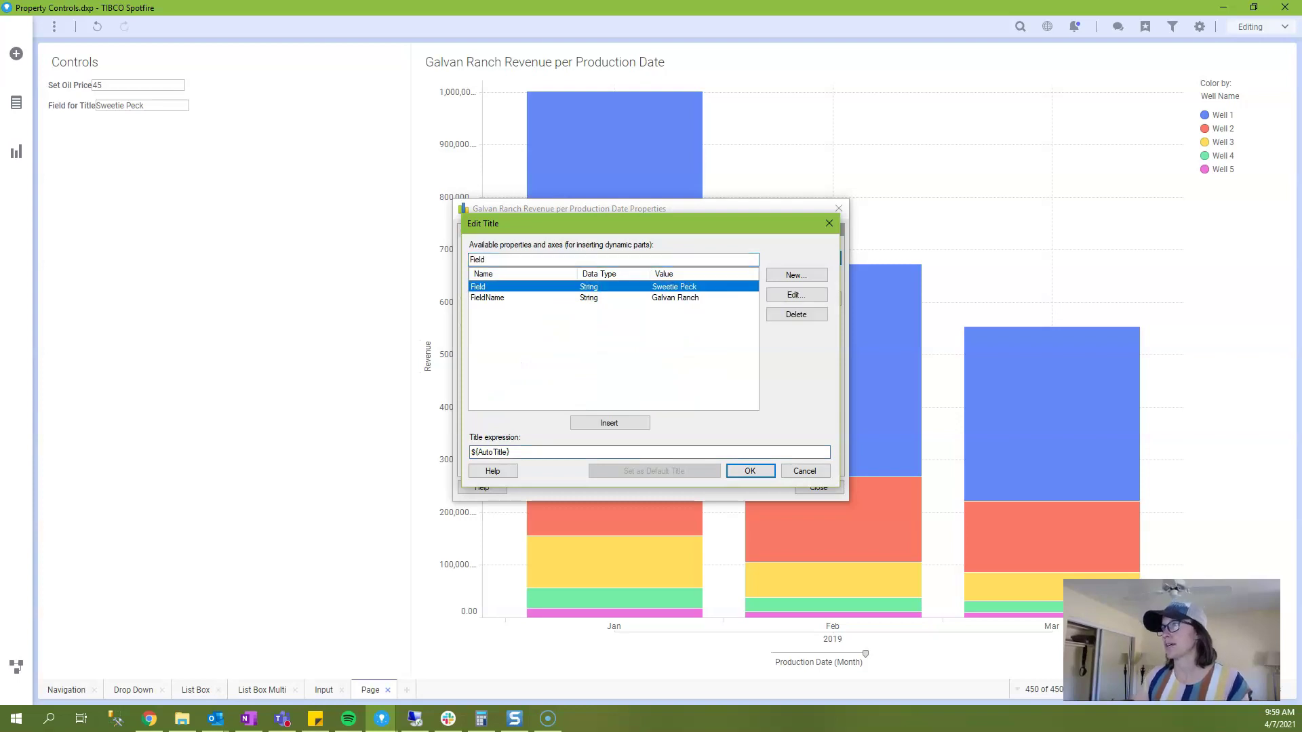
pyautogui.click(609, 422)
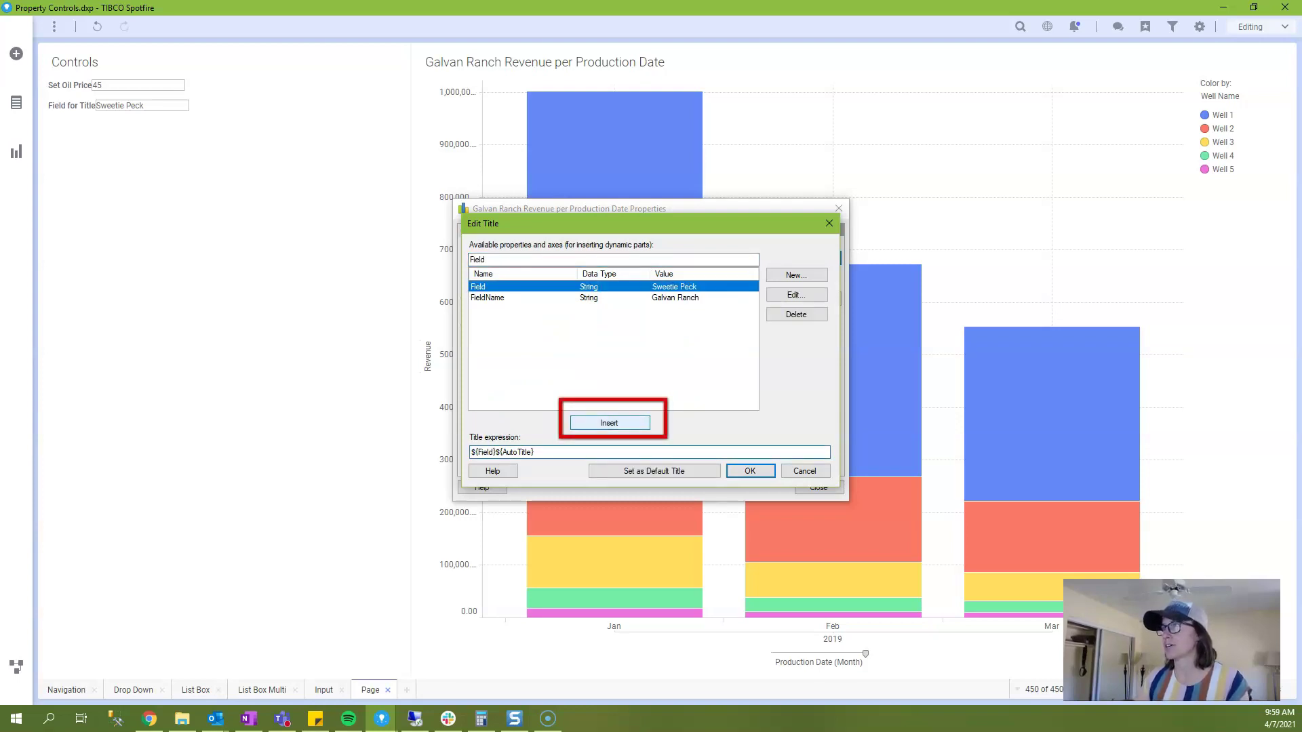
pyautogui.click(498, 451)
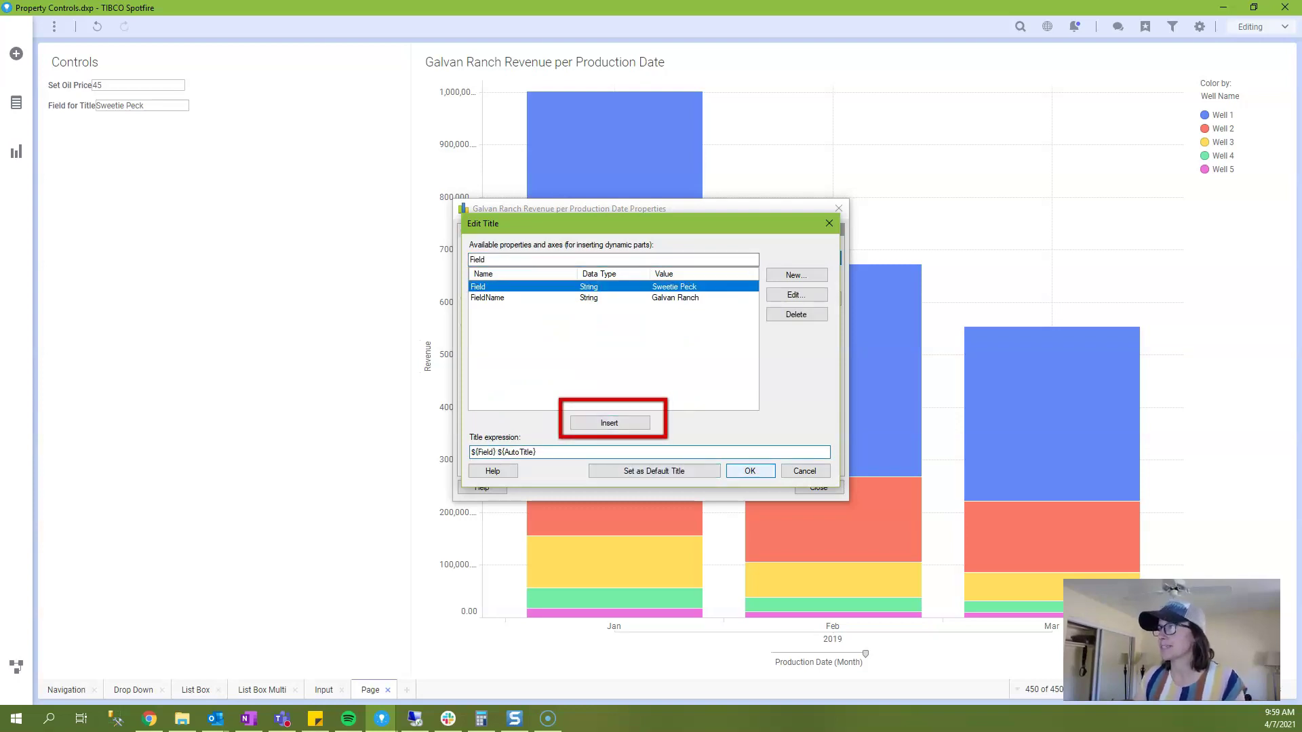
pyautogui.press('Return')
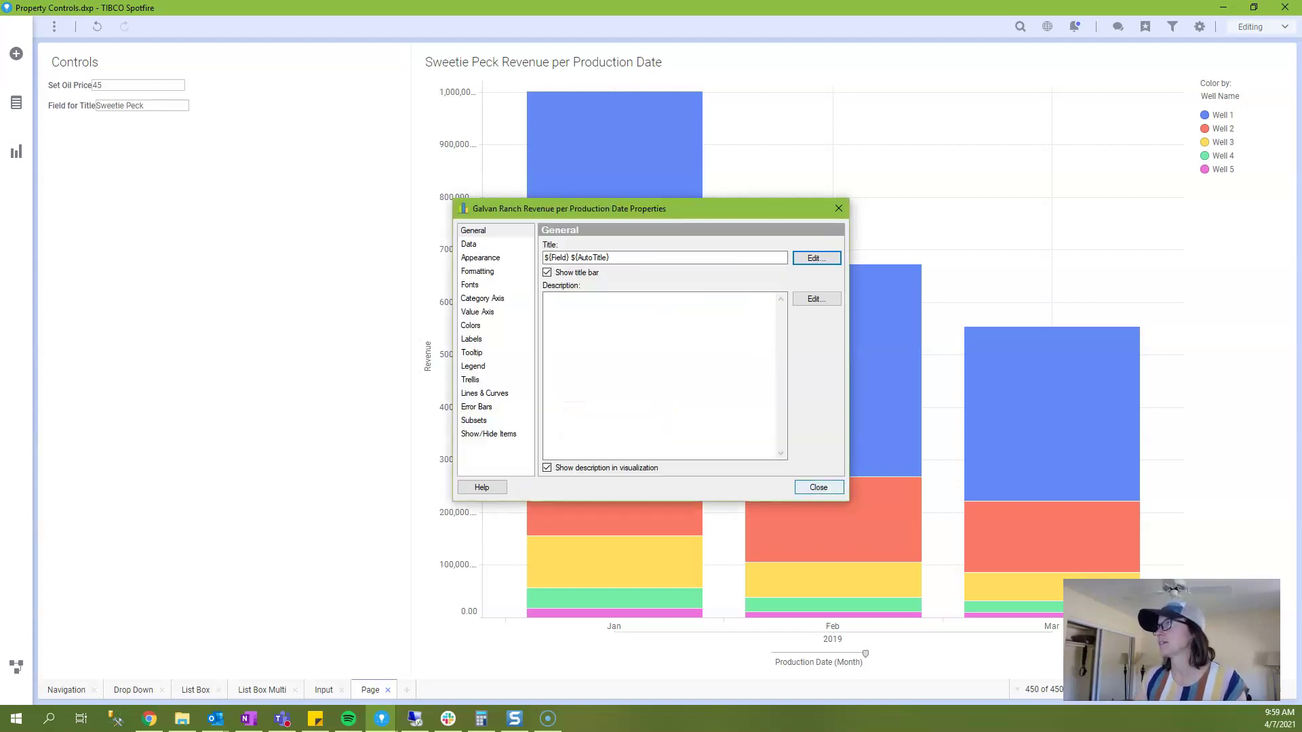
# - Replace the title field's 'Sweetie Peck' with 'Galvan Ranch' so the chart reads Galvan Ranch Revenue per Production Date
pyautogui.click(818, 487)
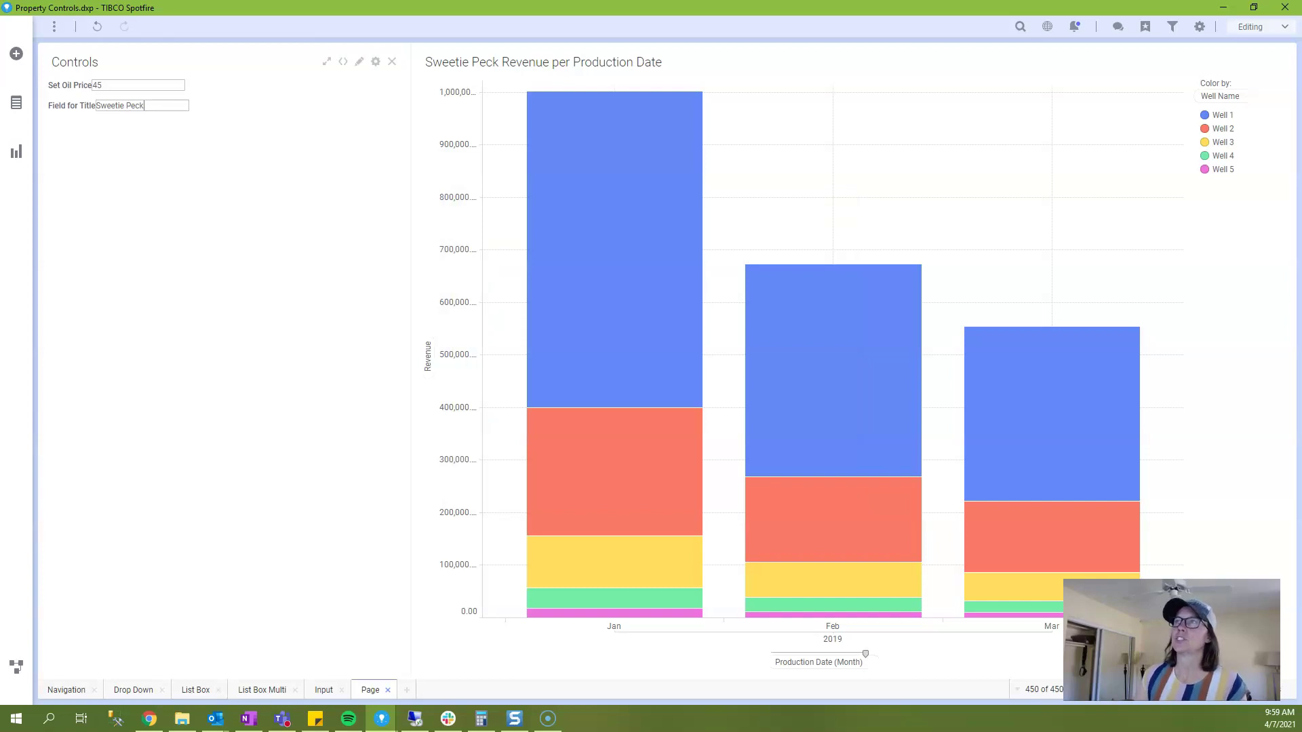
pyautogui.hotkey('ctrl', 'a')
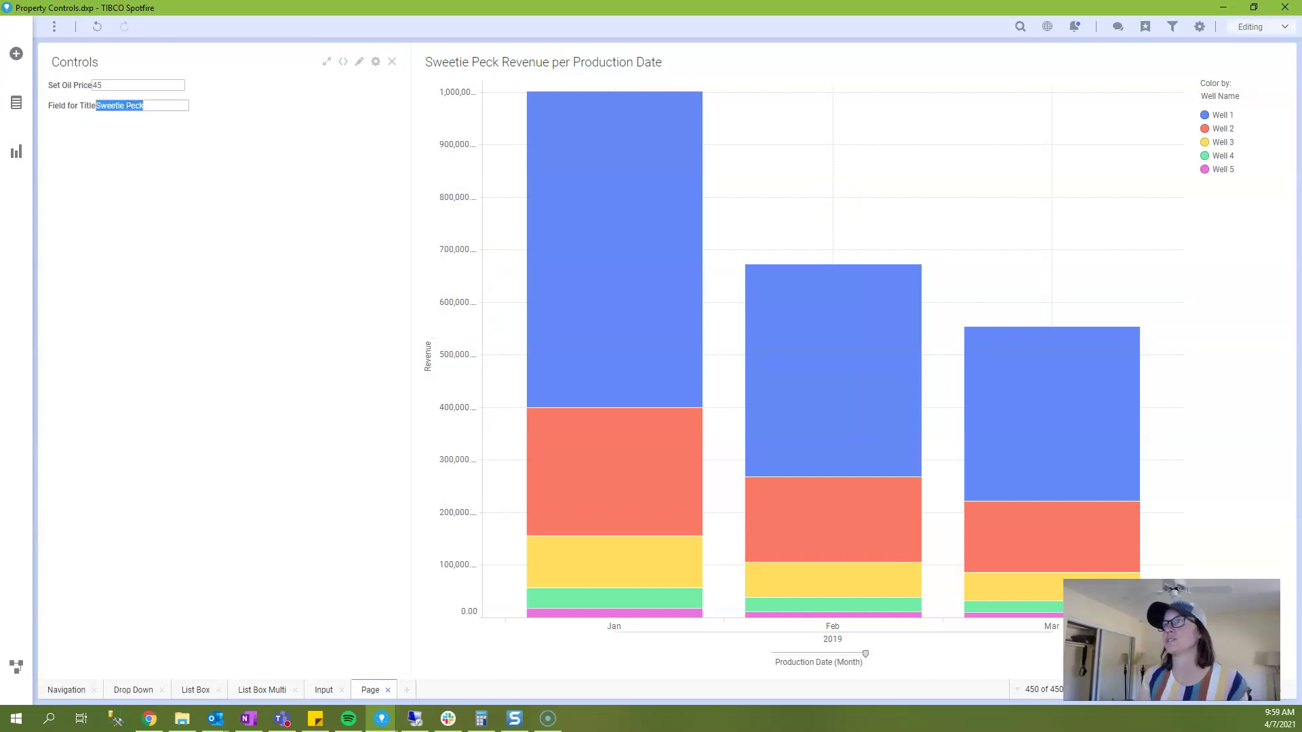
pyautogui.write('Galvan Ranch')
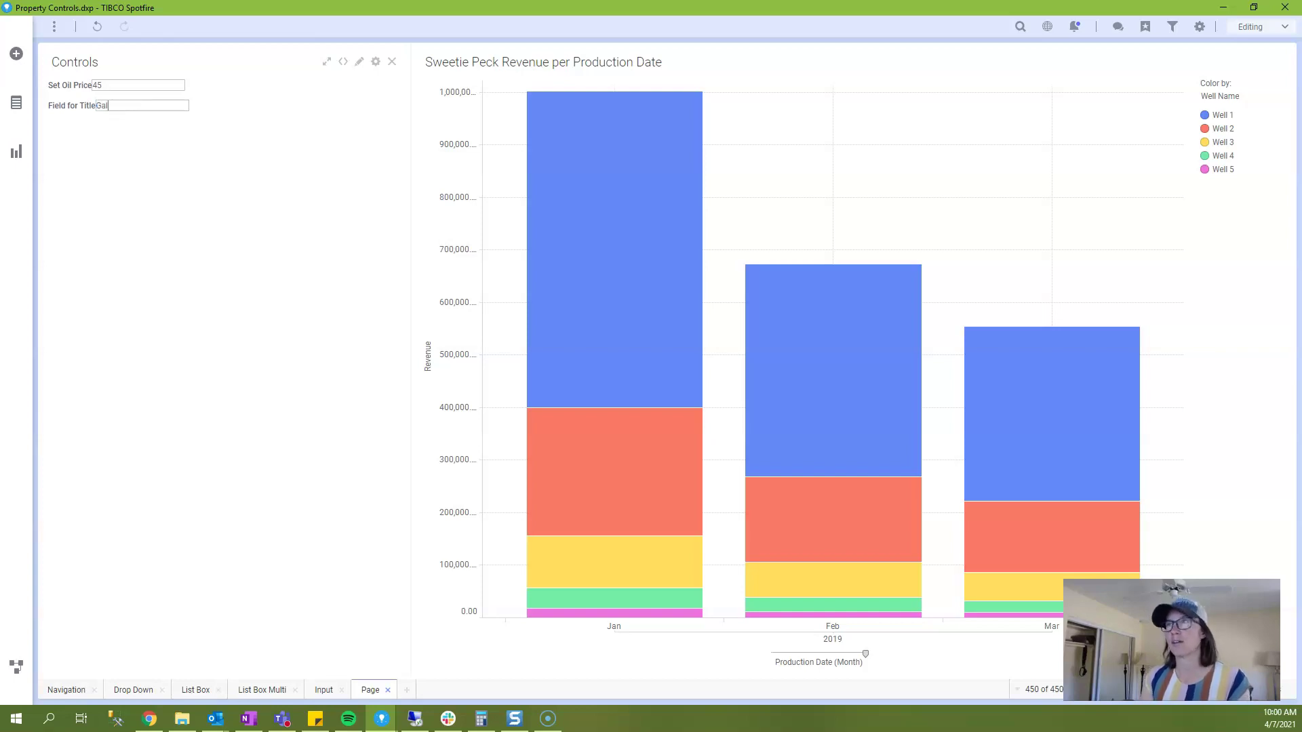
pyautogui.press('Return')
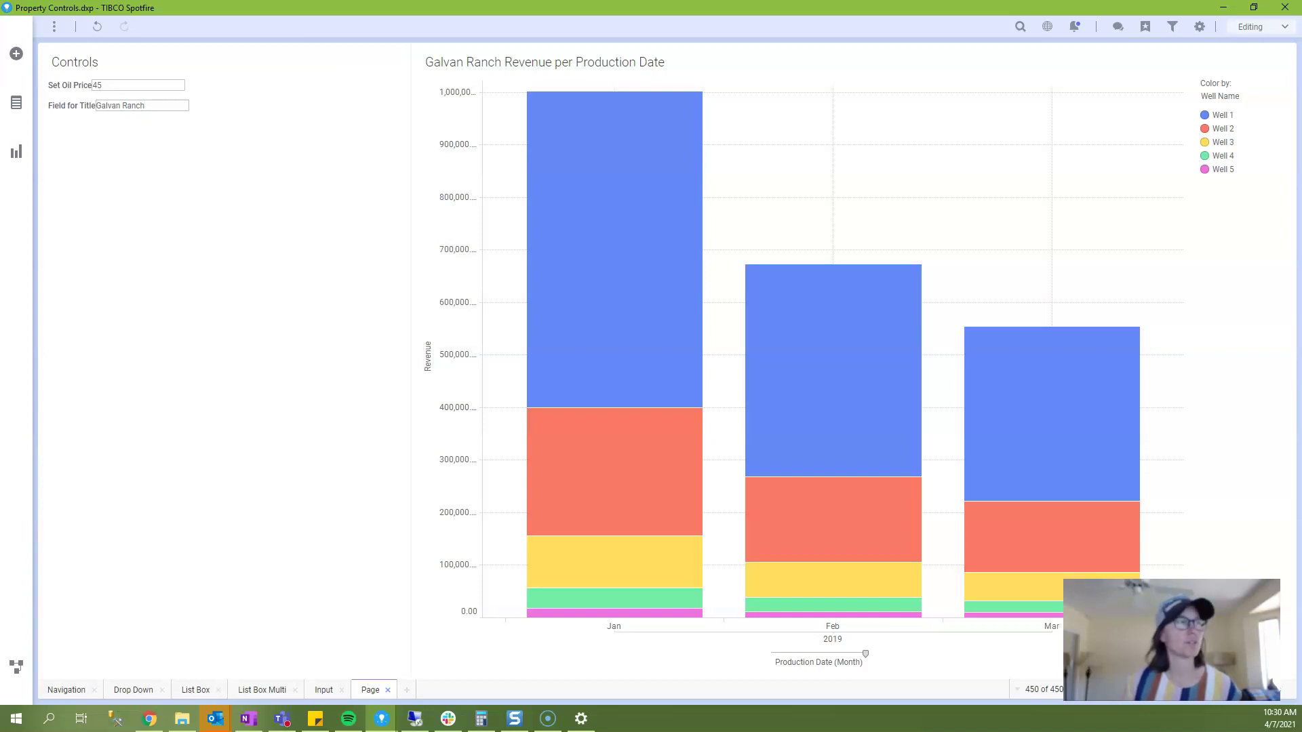
# - Switch to the New Master 02-03-21 Type Curve Inputs page and open Data > Data function properties
pyautogui.hotkey('alt', 'Tab')
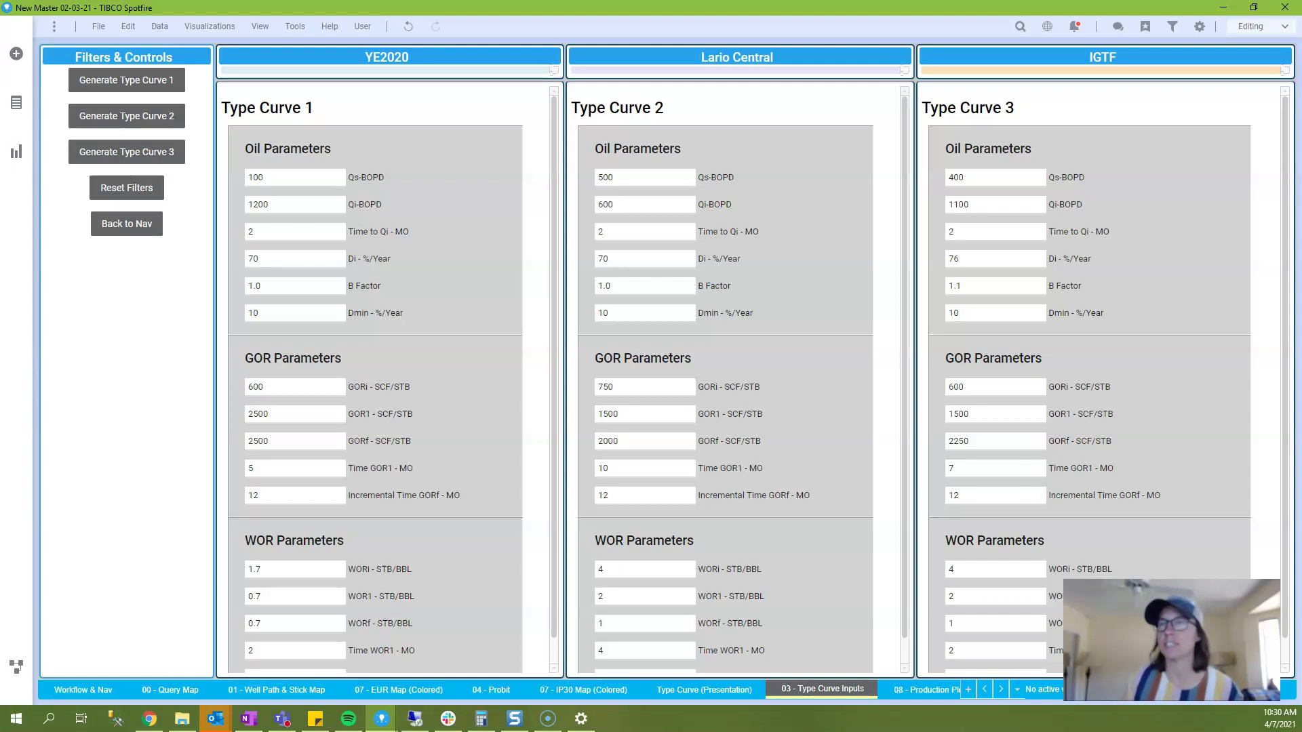
pyautogui.scroll(-1, 386, 377)
pyautogui.scroll(1, 387, 377)
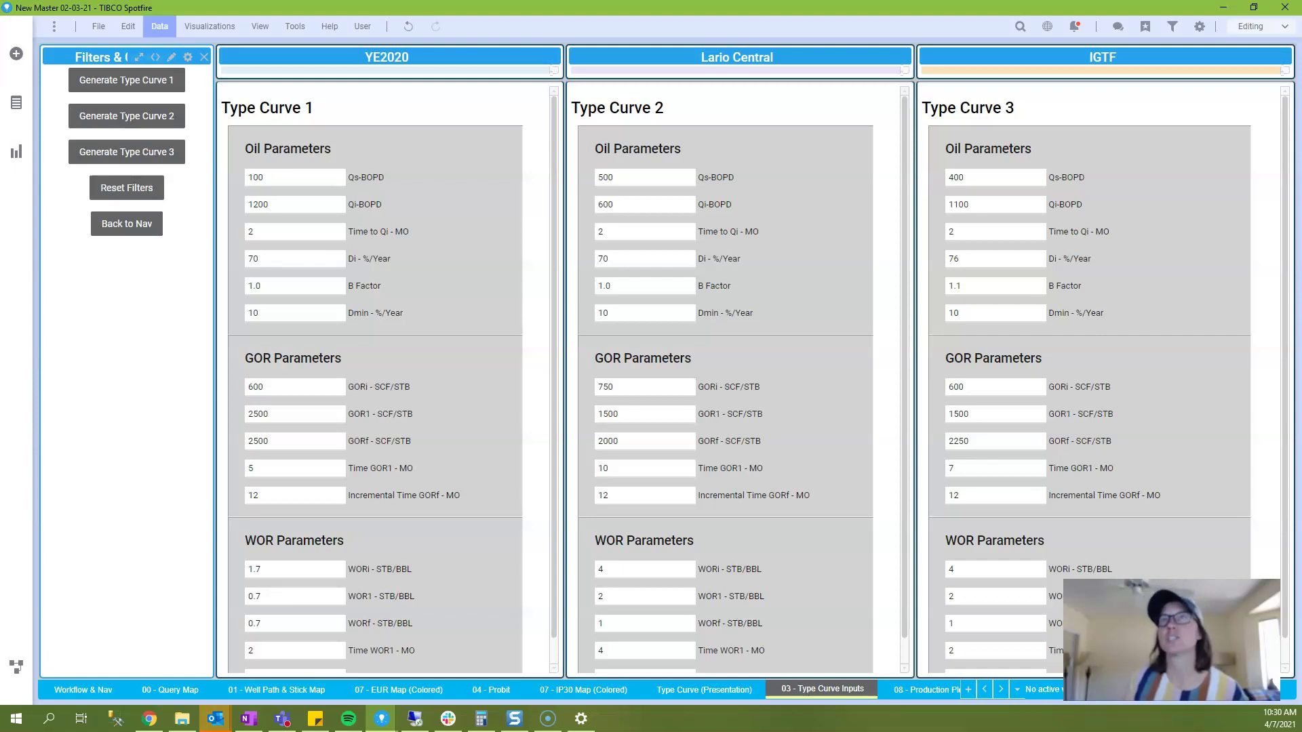
pyautogui.click(159, 25)
pyautogui.press('Return')
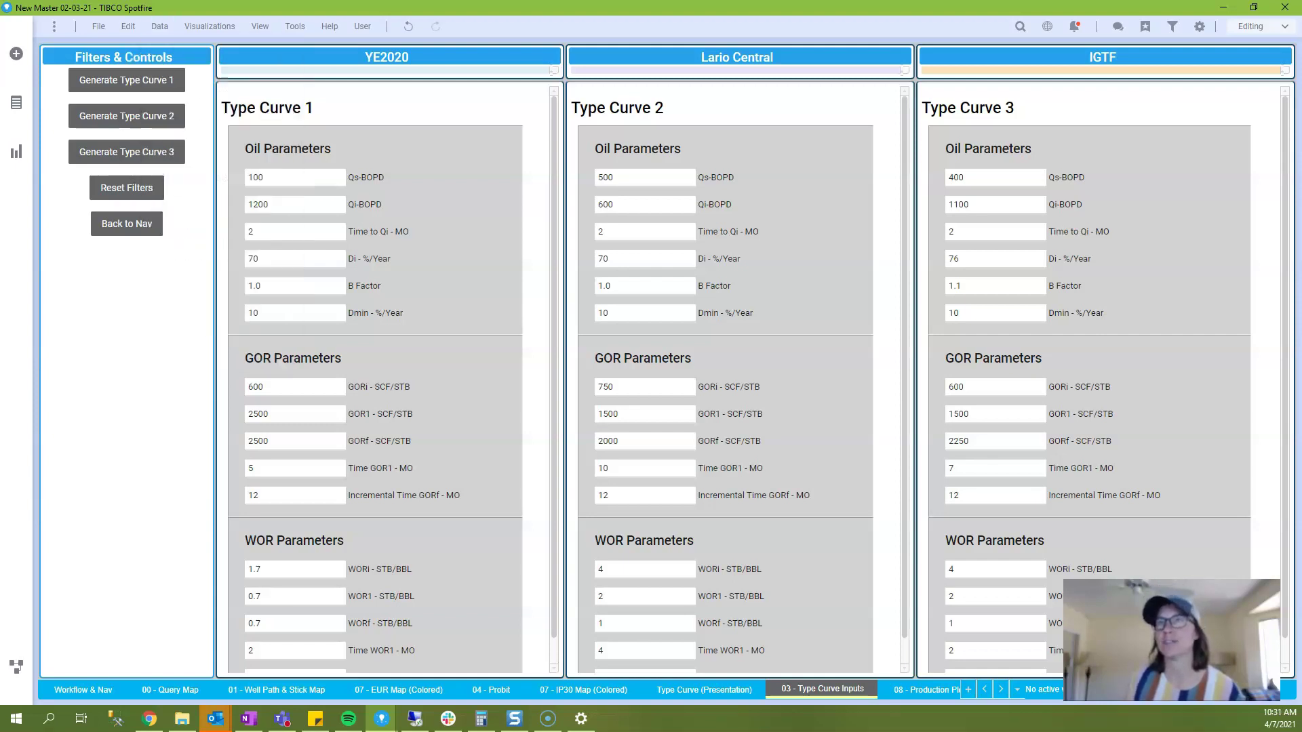
# - Inspect the TypeCurve1 script's Input Parameters, then close the script editor and Data function properties
pyautogui.click(444, 358)
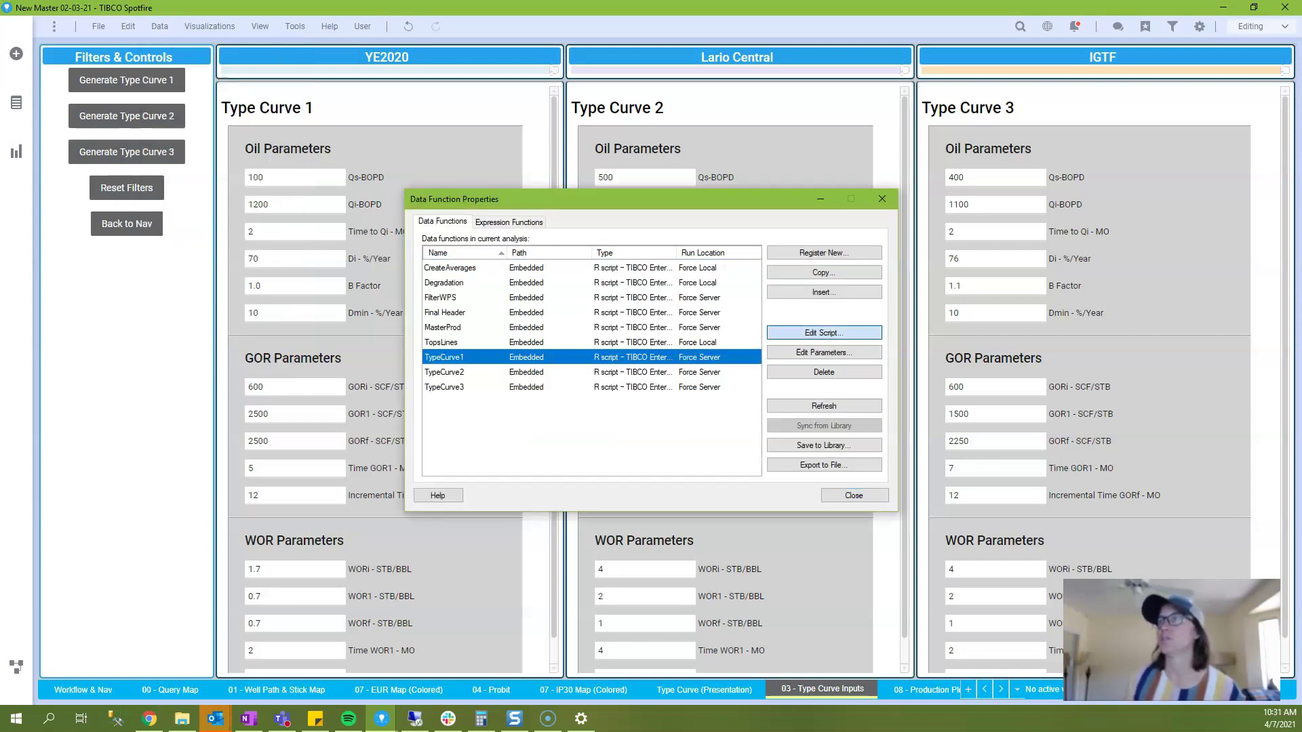
pyautogui.click(823, 332)
pyautogui.click(481, 316)
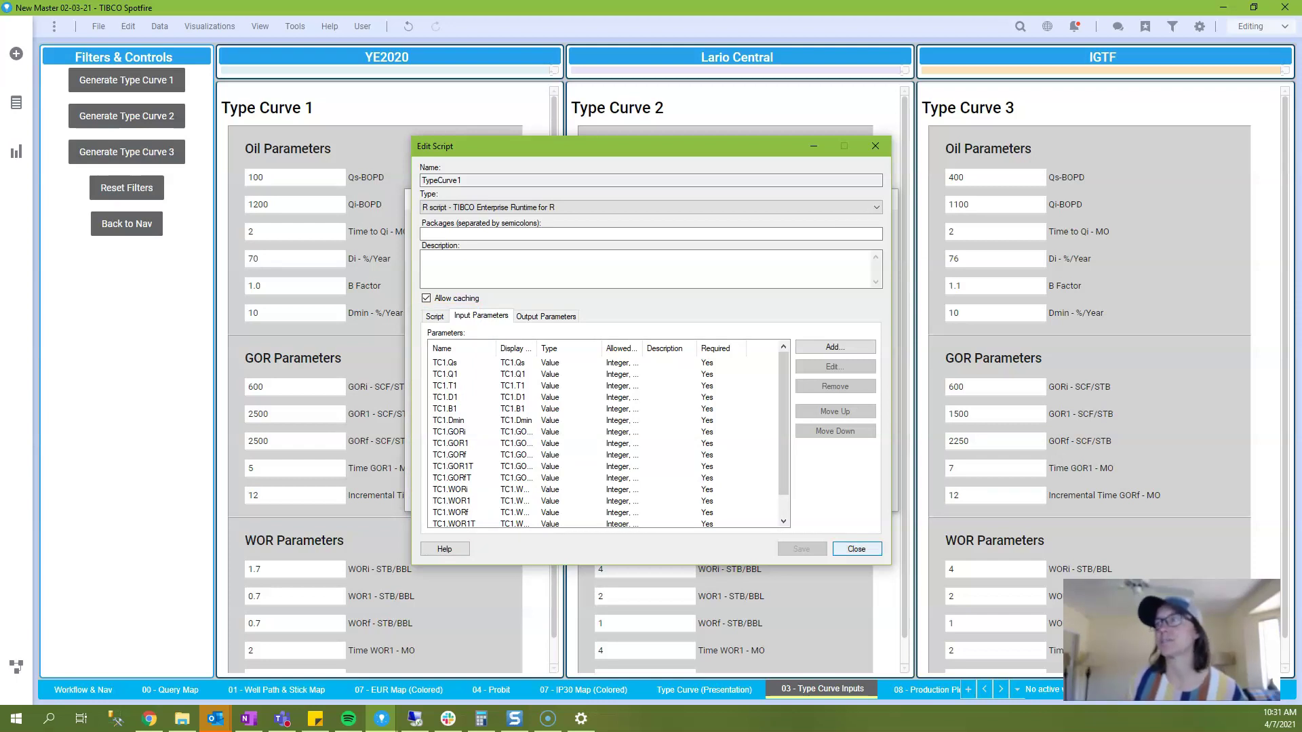
pyautogui.click(856, 549)
pyautogui.click(855, 495)
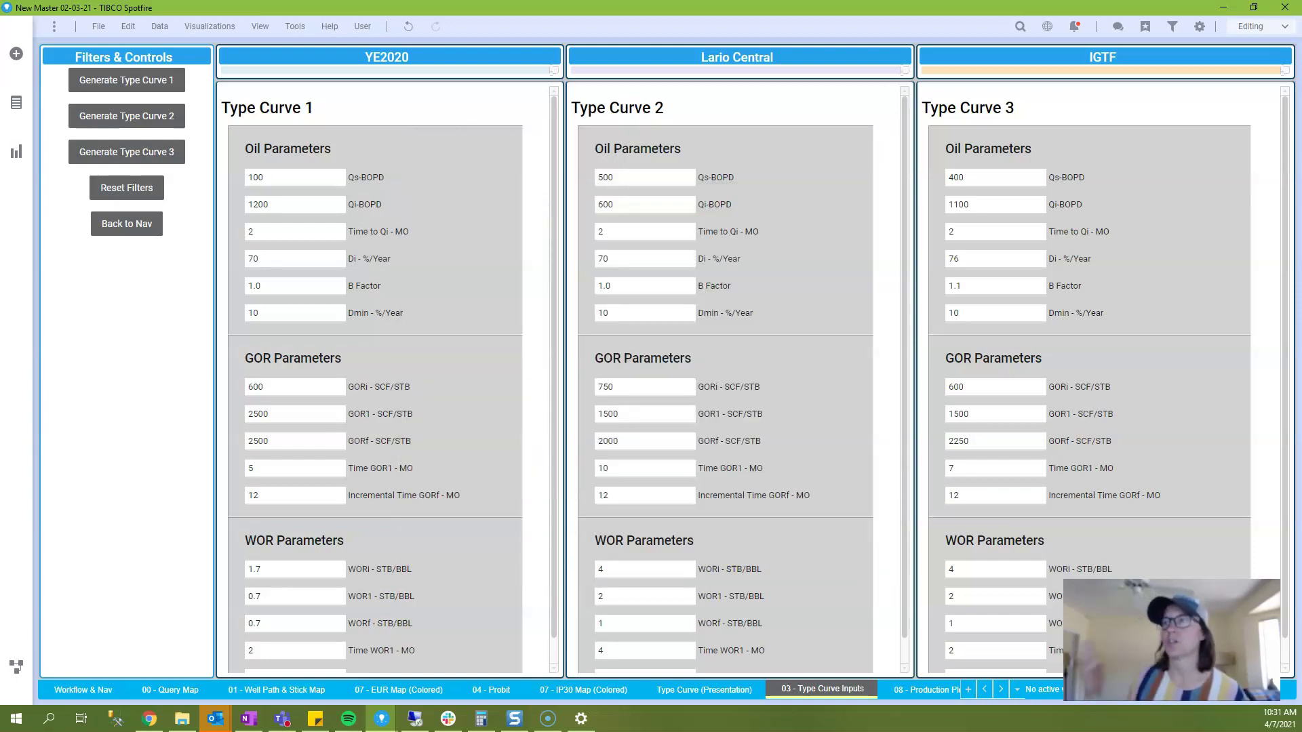